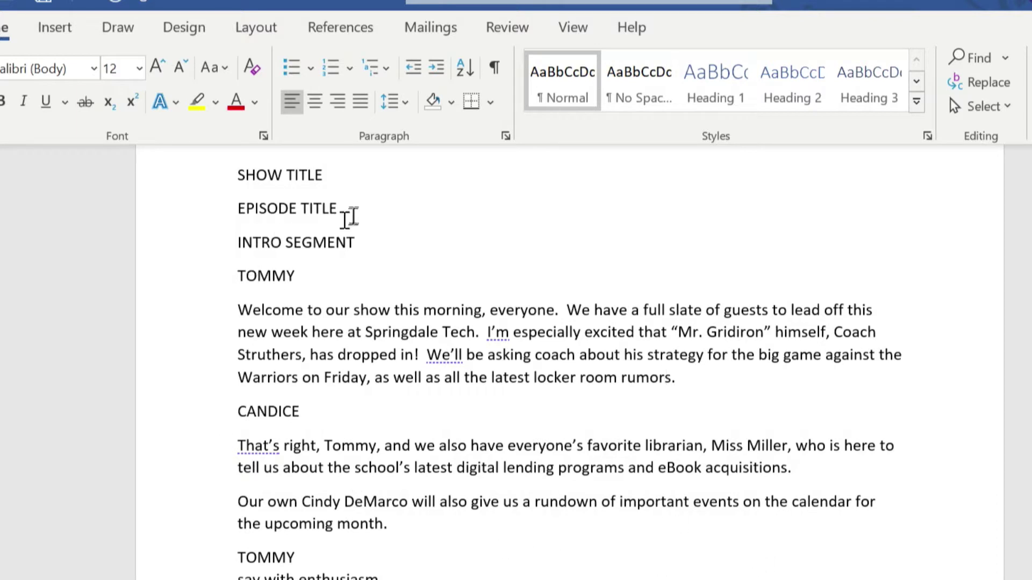
Select the SHOW TITLE, EPISODE TITLE and INTRO SEGMENT lines and Tommy's opening dialogue in turn.
left_click_drag(331, 177, 234, 177)
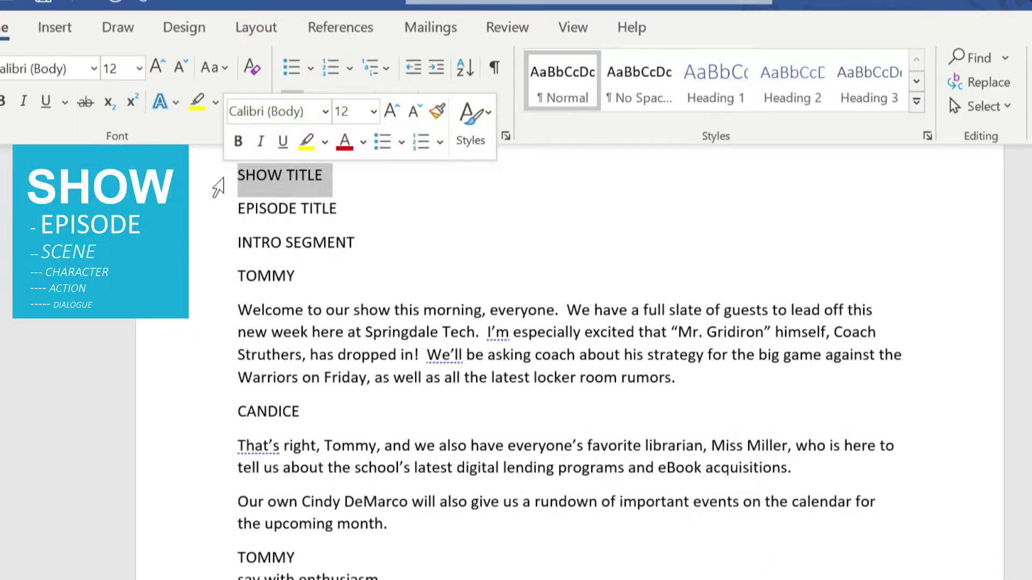
left_click(342, 215)
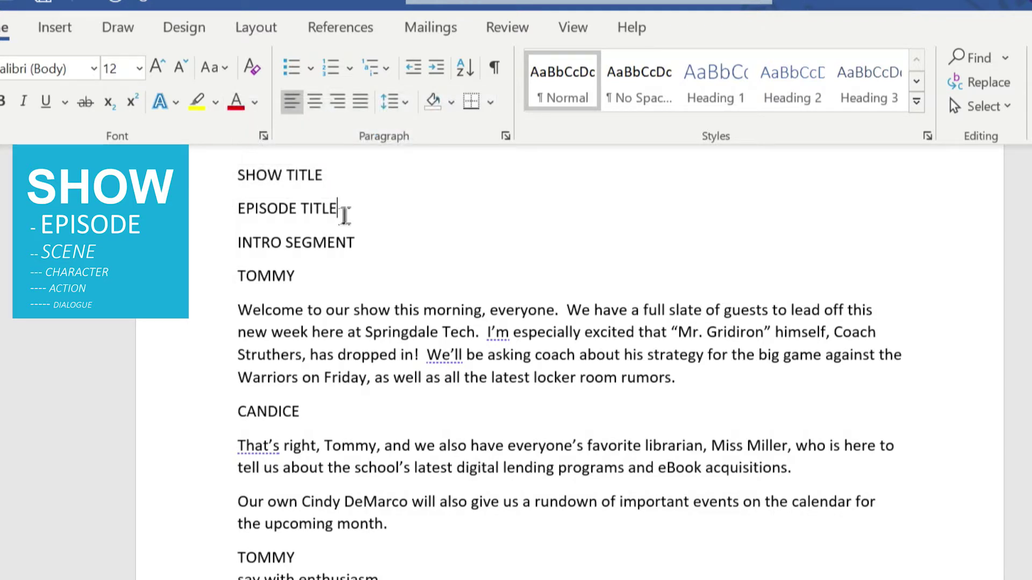
left_click_drag(342, 215, 235, 212)
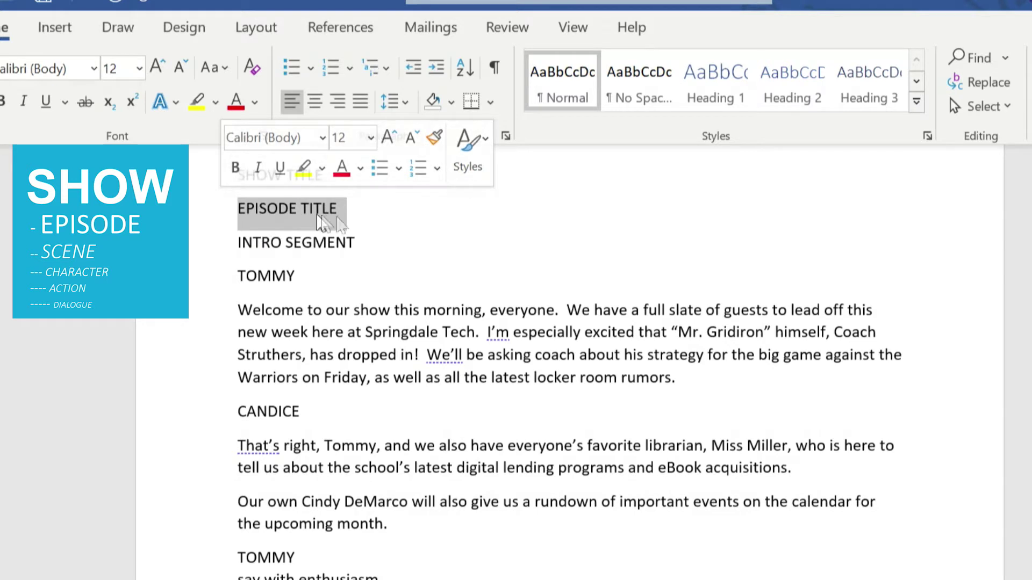
left_click(373, 225)
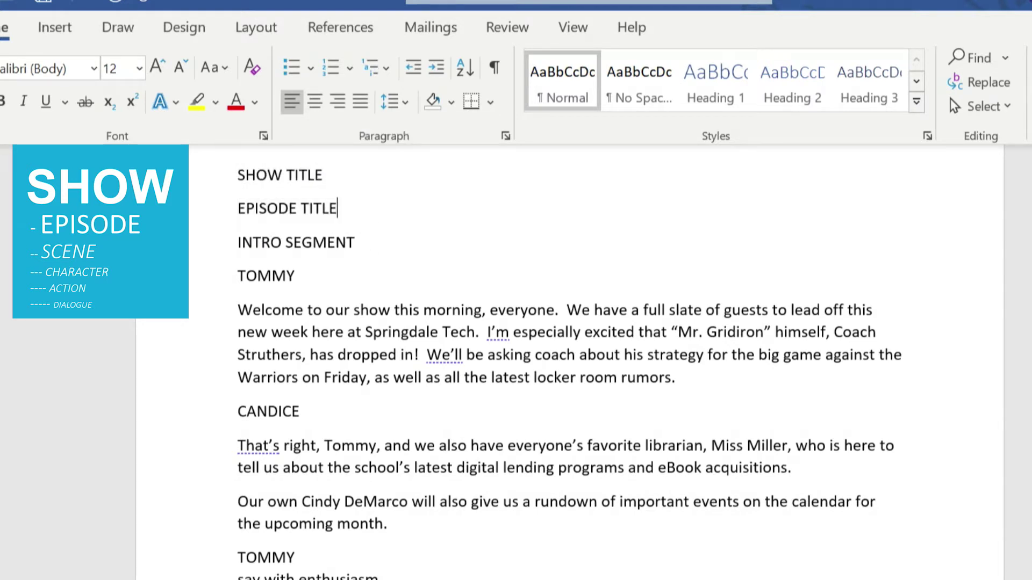
left_click_drag(359, 242, 245, 232)
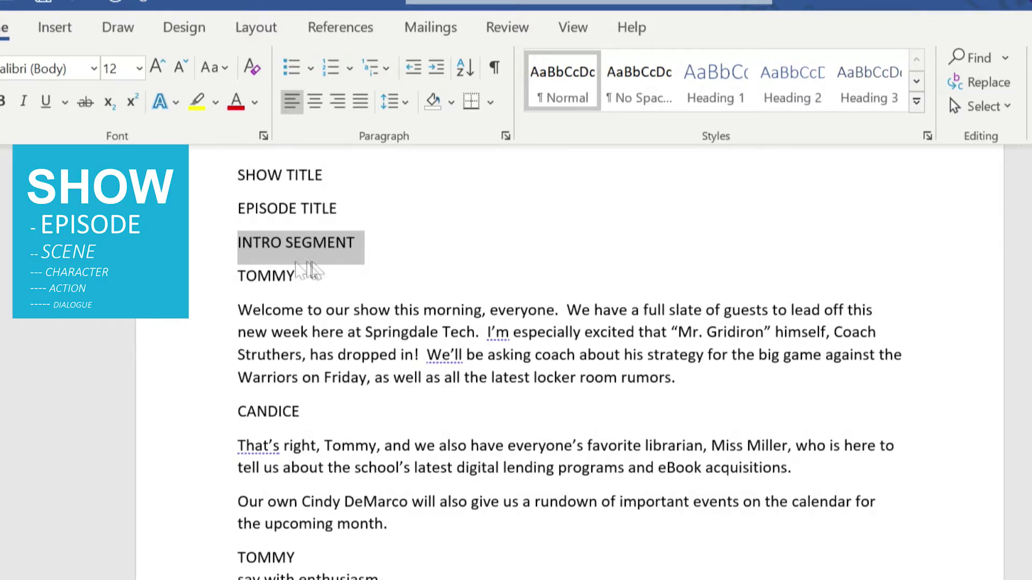
left_click(204, 279)
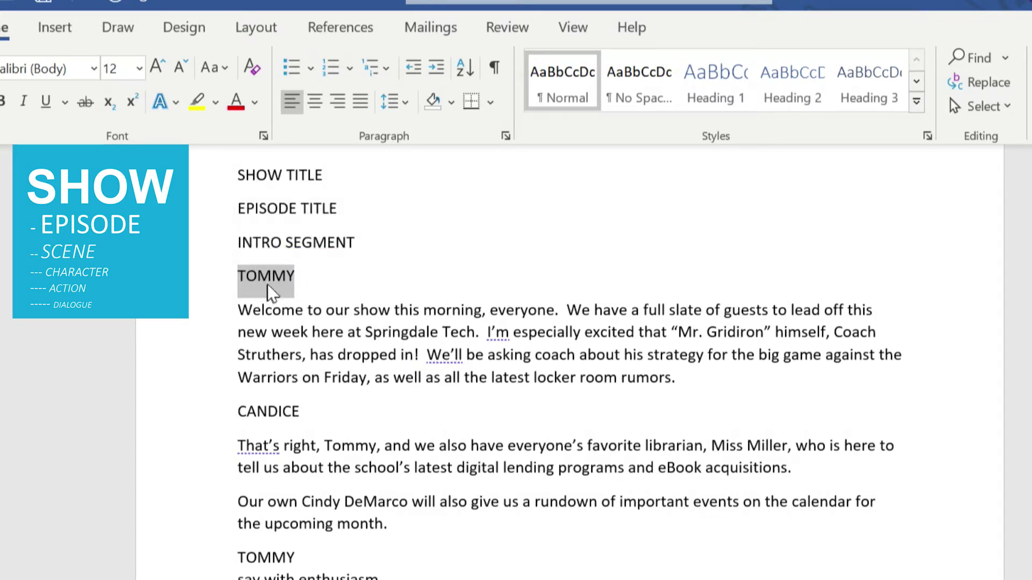
left_click_drag(237, 309, 700, 385)
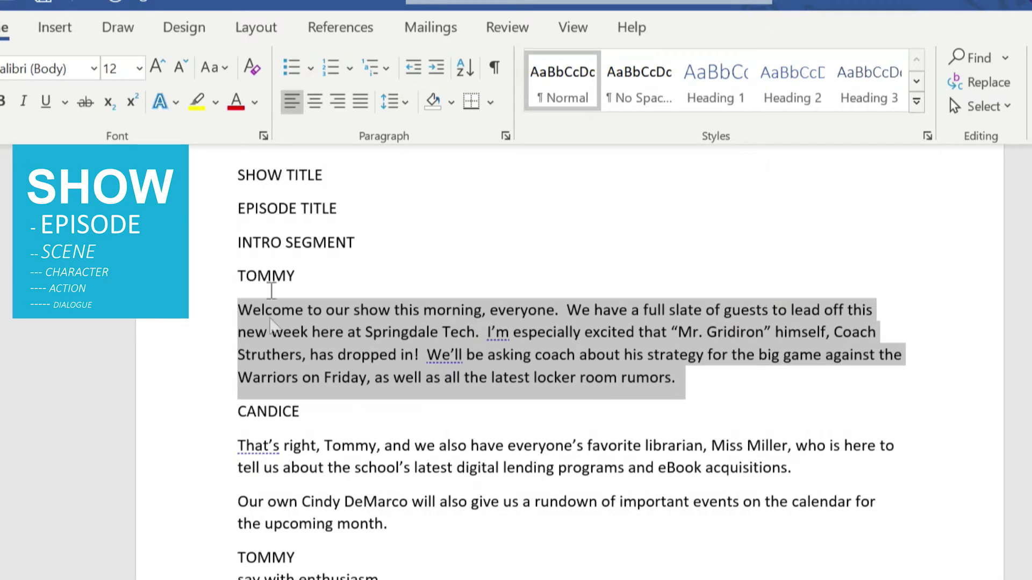
double_click(367, 356)
Select CANDICE, her dialogue, the second TOMMY and the 'say with enthusiasm' line.
left_click(257, 413)
left_click_drag(306, 419, 219, 425)
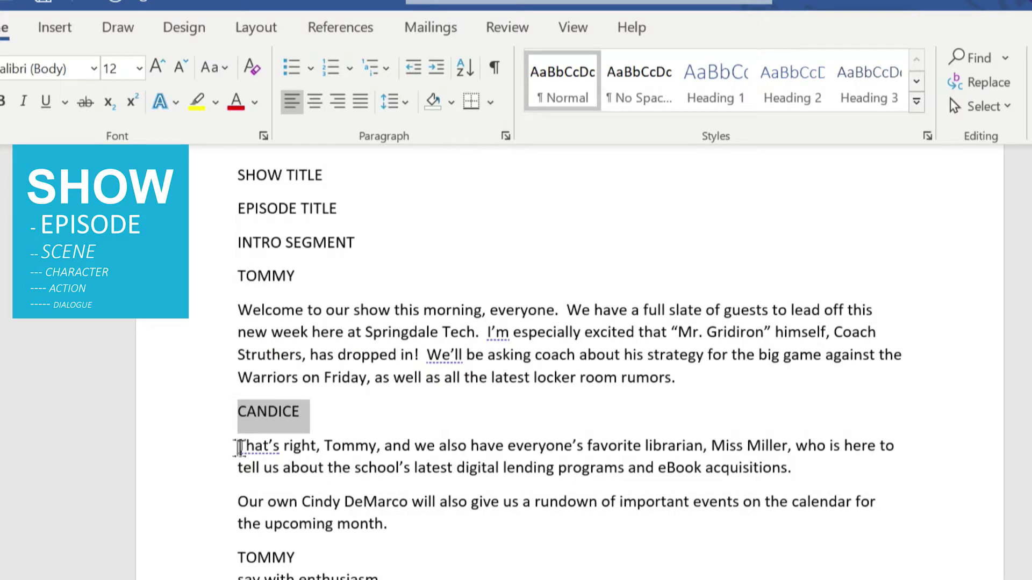
left_click_drag(240, 448, 395, 526)
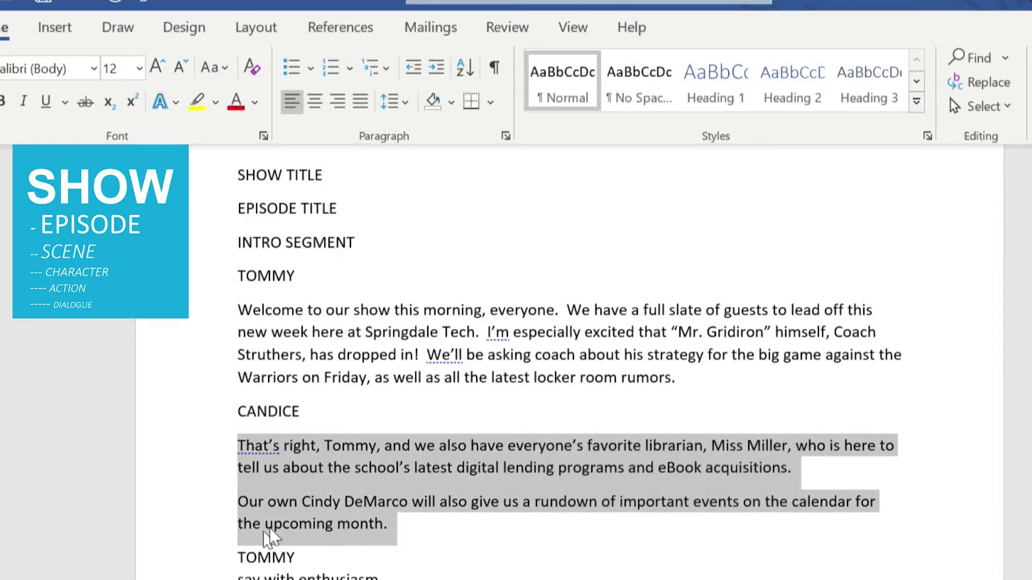
left_click(182, 560)
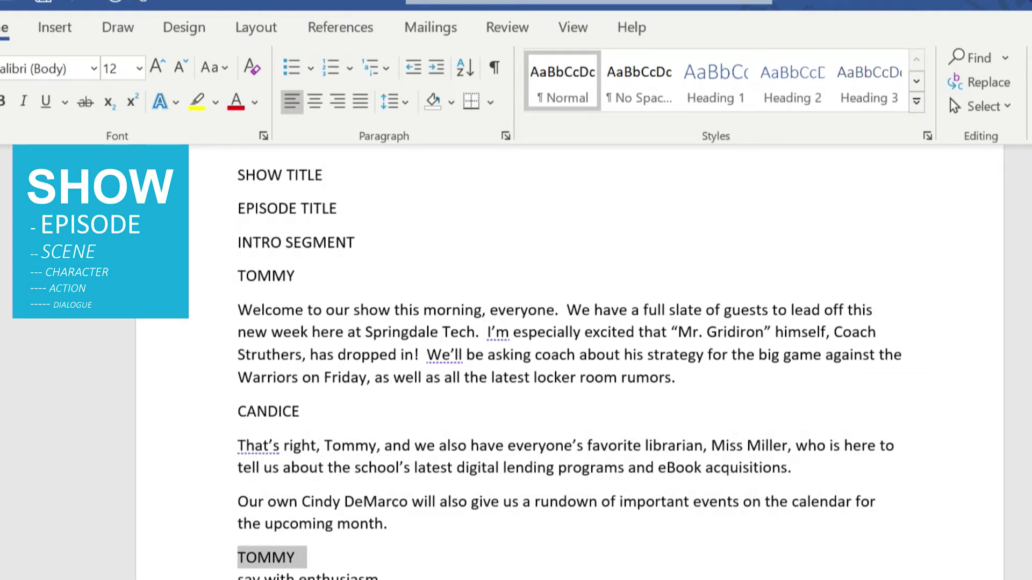
left_click_drag(380, 575, 245, 577)
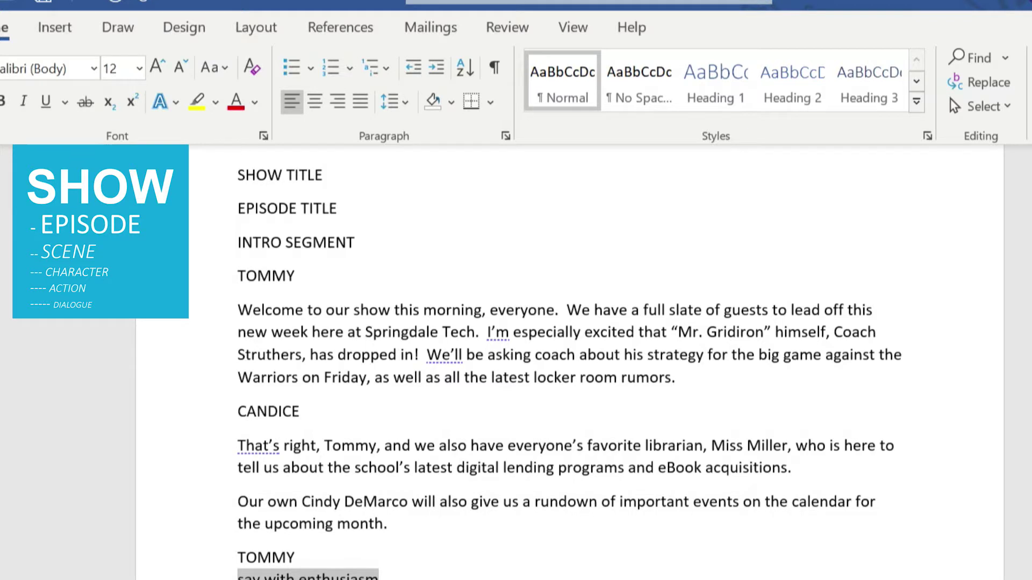
key("Right")
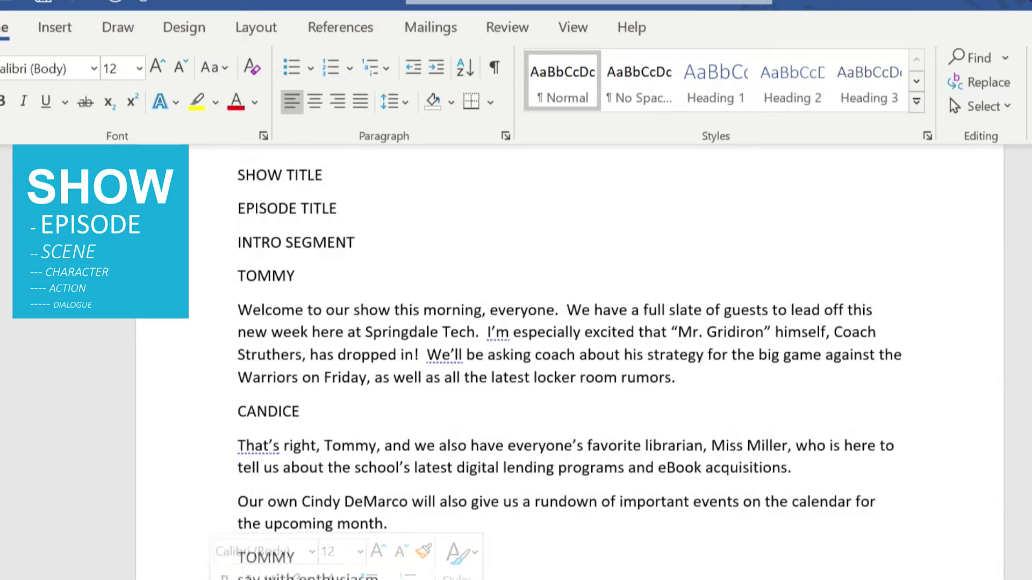
left_click(484, 559)
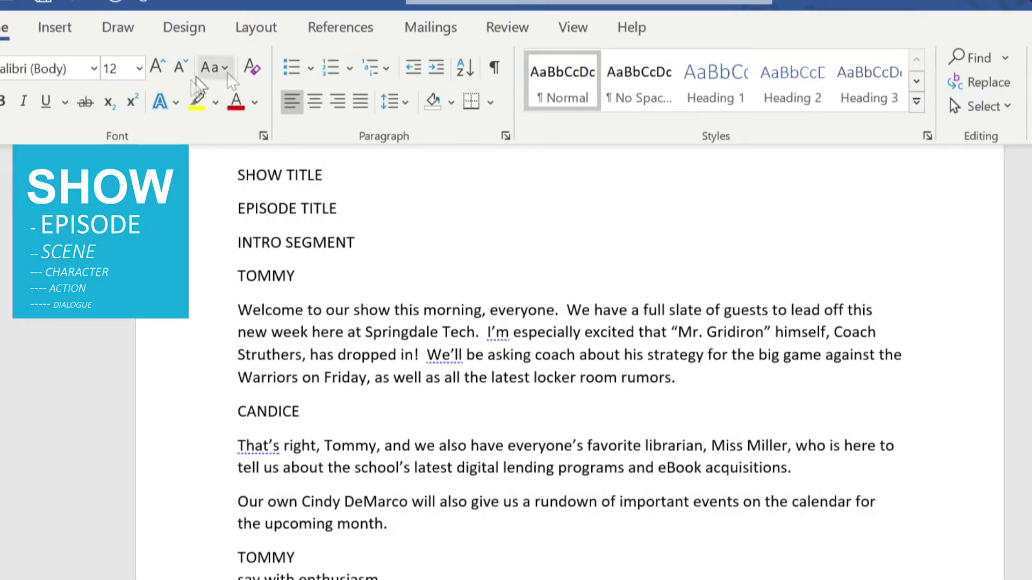
left_click(210, 177)
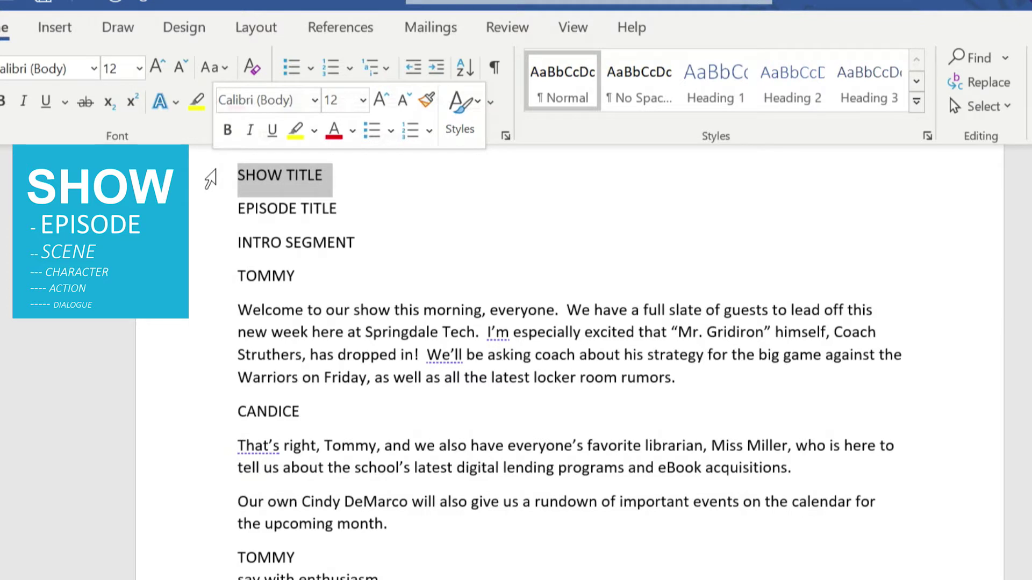
left_click(467, 279)
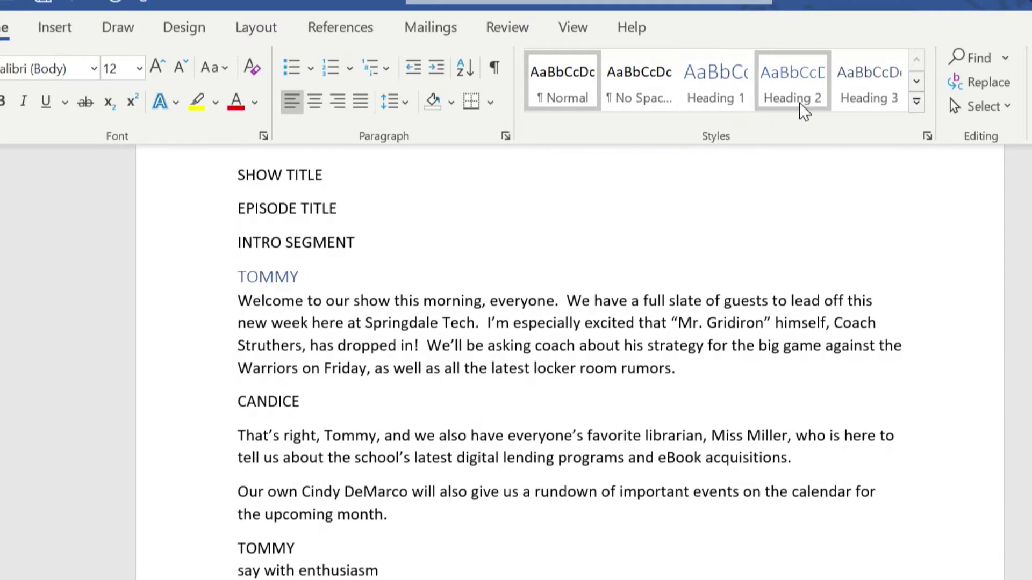
Scroll through the Styles gallery rows to review the available paragraph styles.
left_click(917, 81)
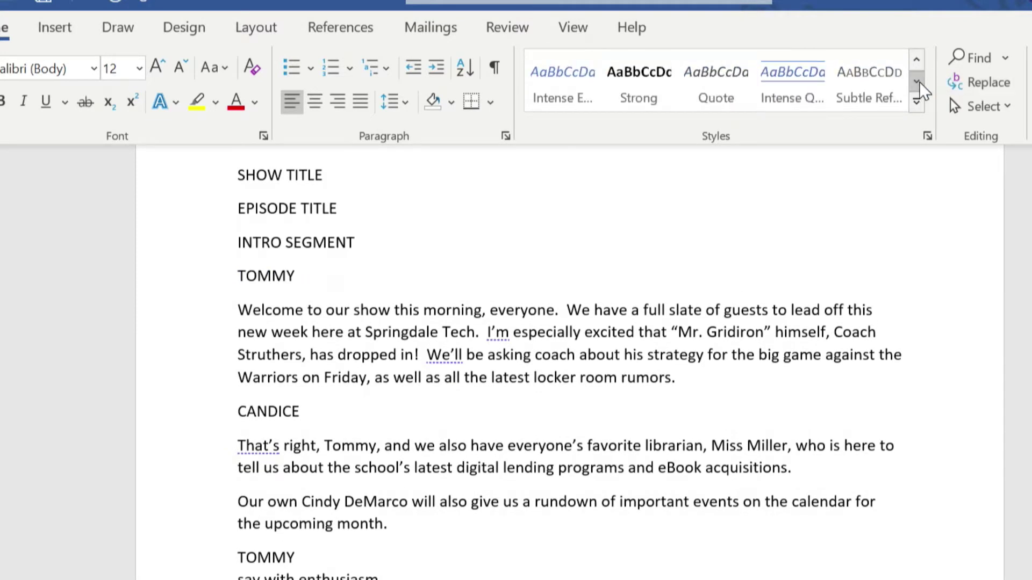
left_click(918, 82)
left_click(917, 61)
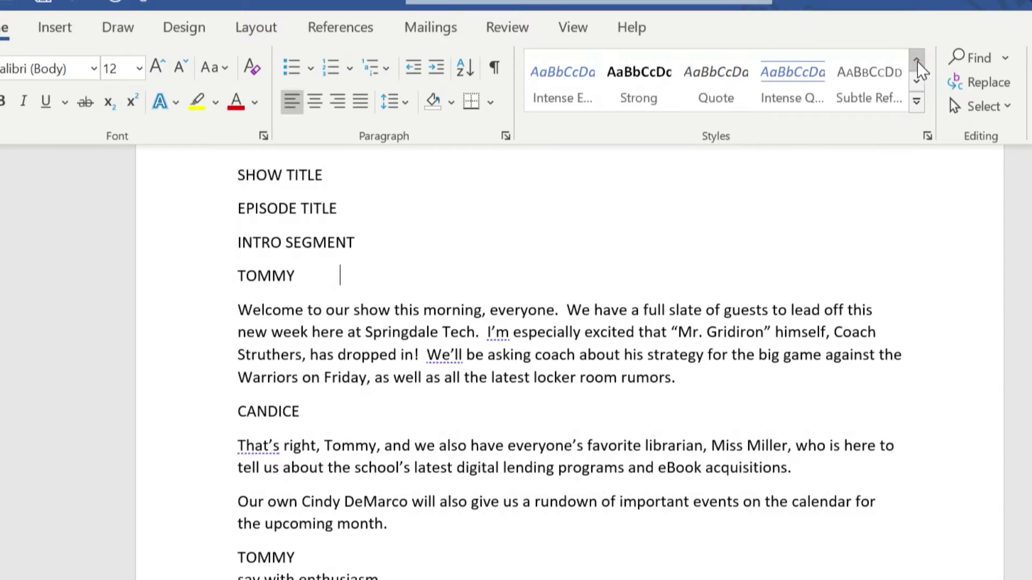
left_click(916, 62)
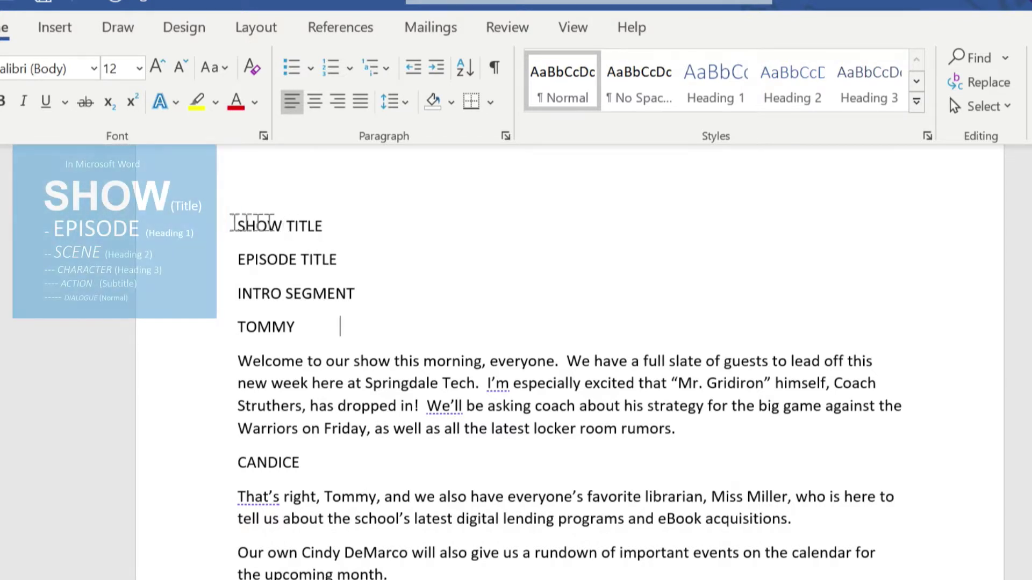
Give the SHOW TITLE line the Title style.
left_click_drag(330, 226, 237, 227)
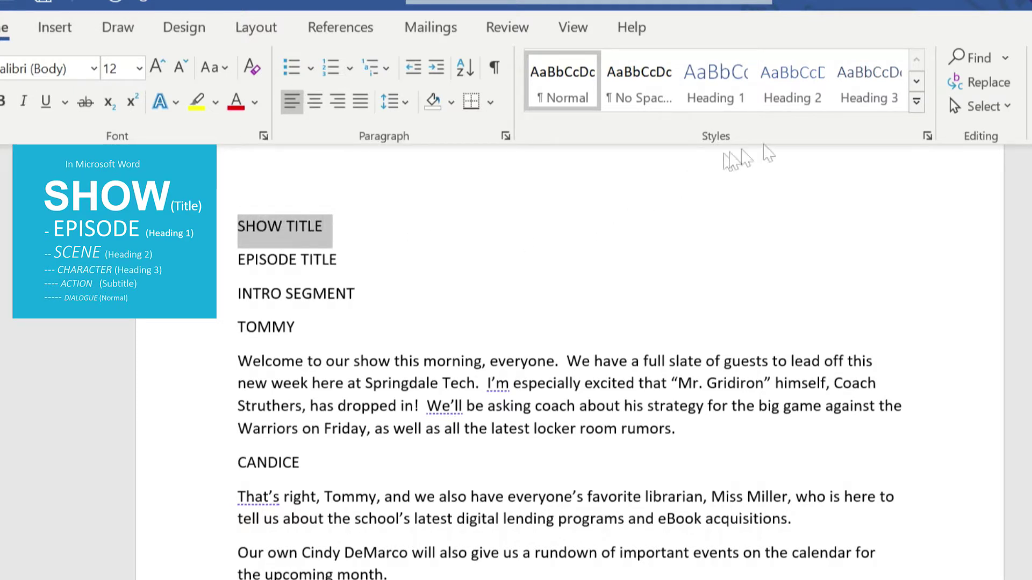
left_click(917, 82)
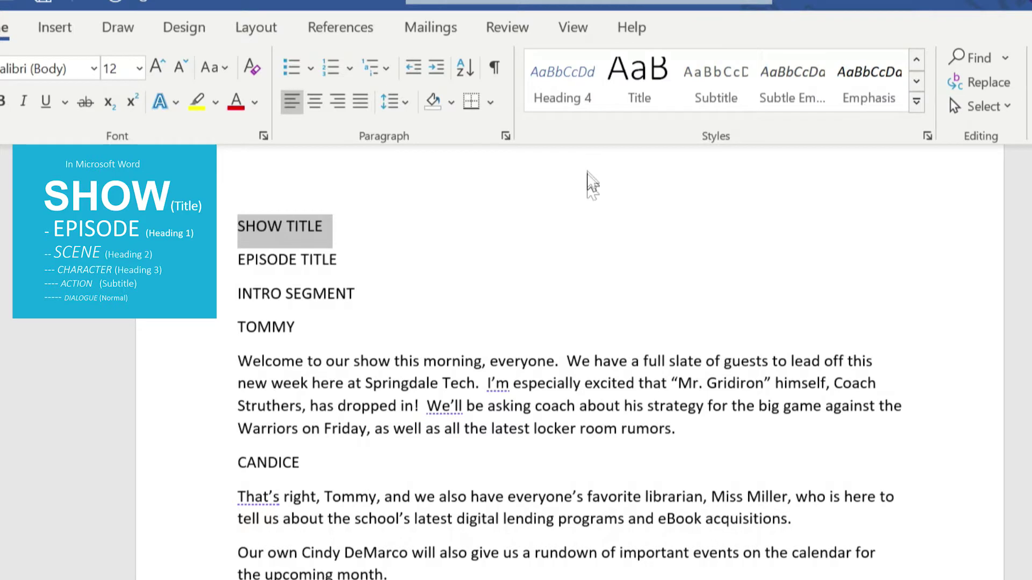
left_click(637, 92)
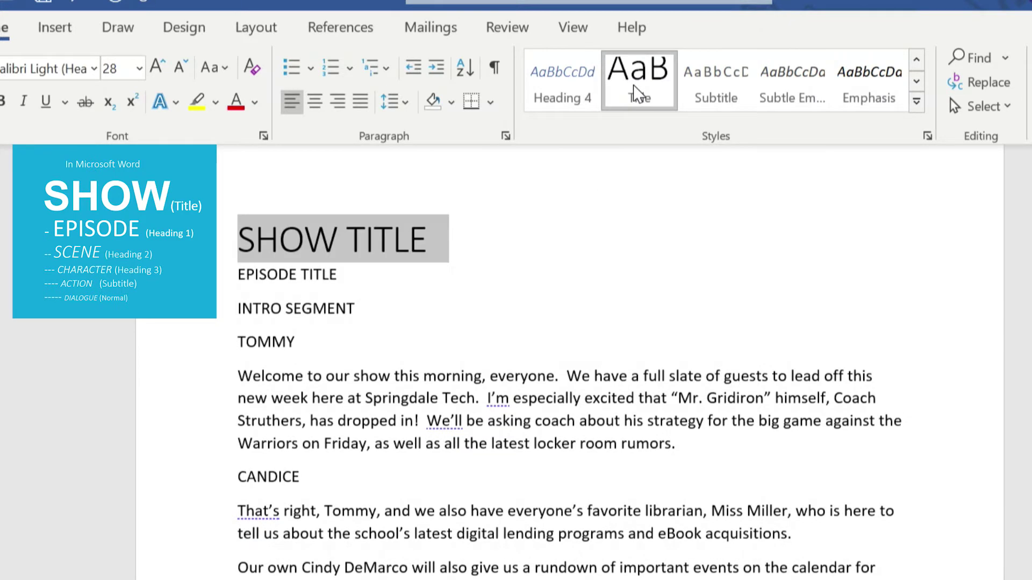
left_click(493, 243)
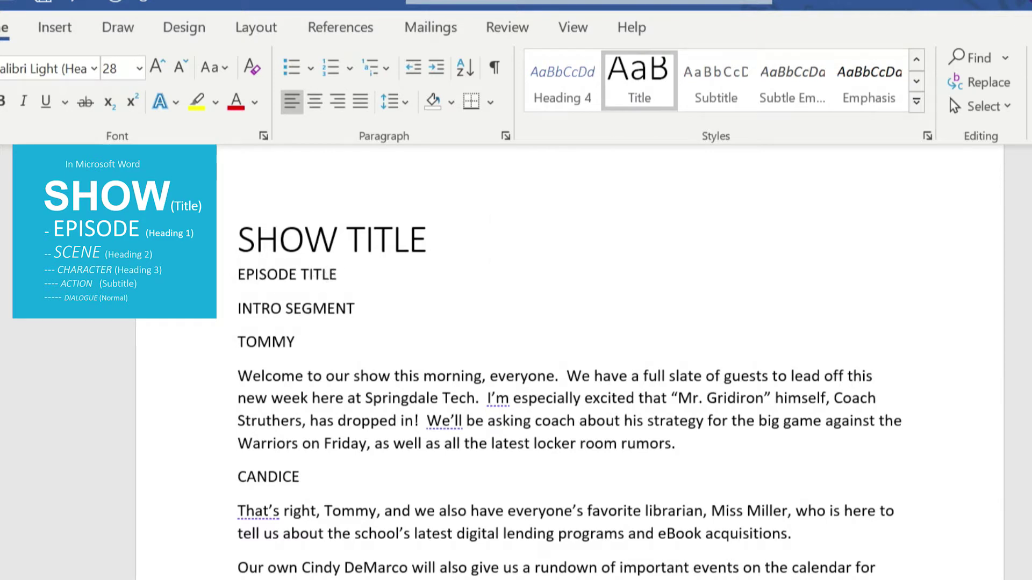
Give the EPISODE TITLE line the Heading 1 style.
left_click(239, 277)
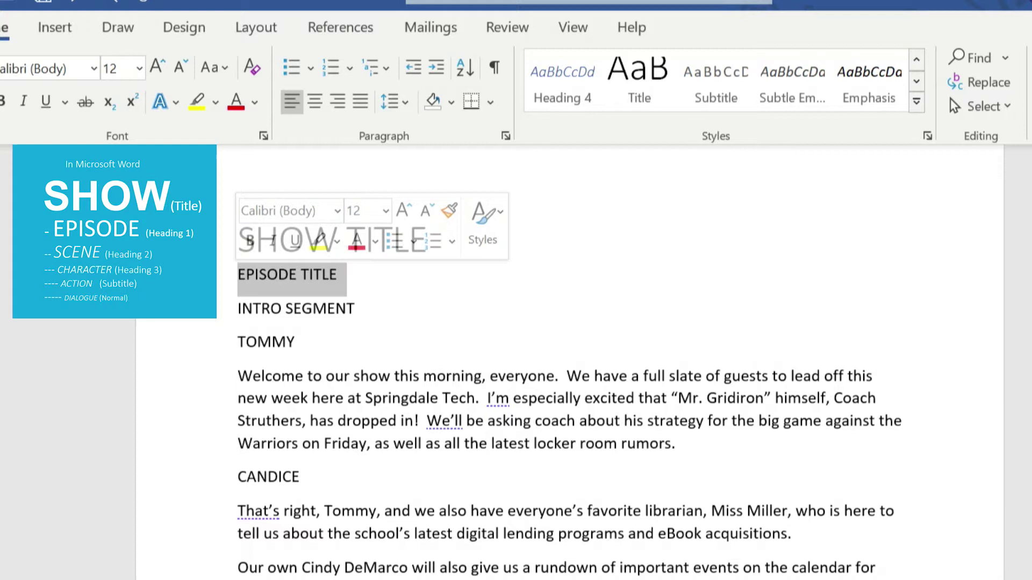
left_click(917, 82)
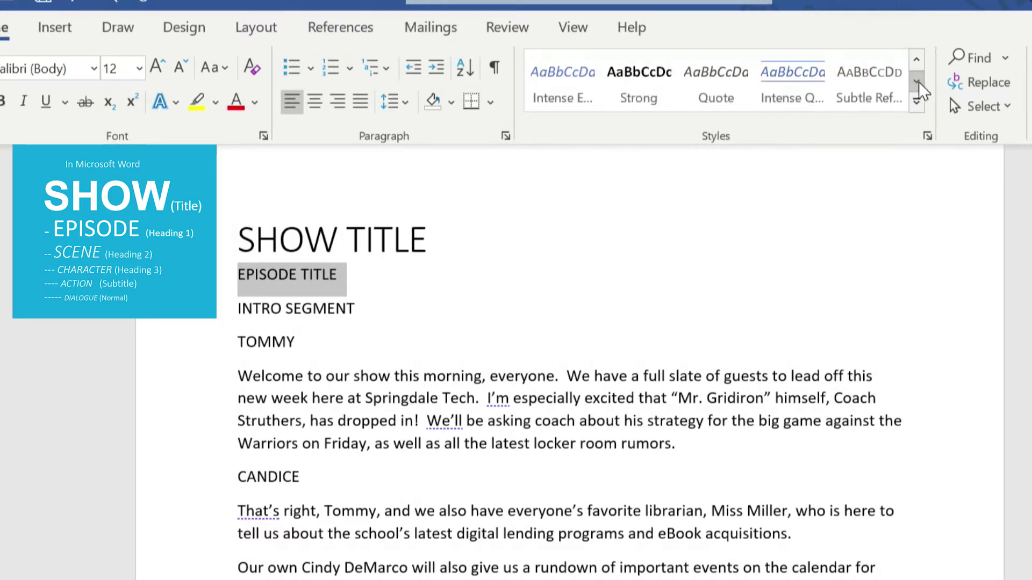
left_click(917, 58)
left_click(917, 58)
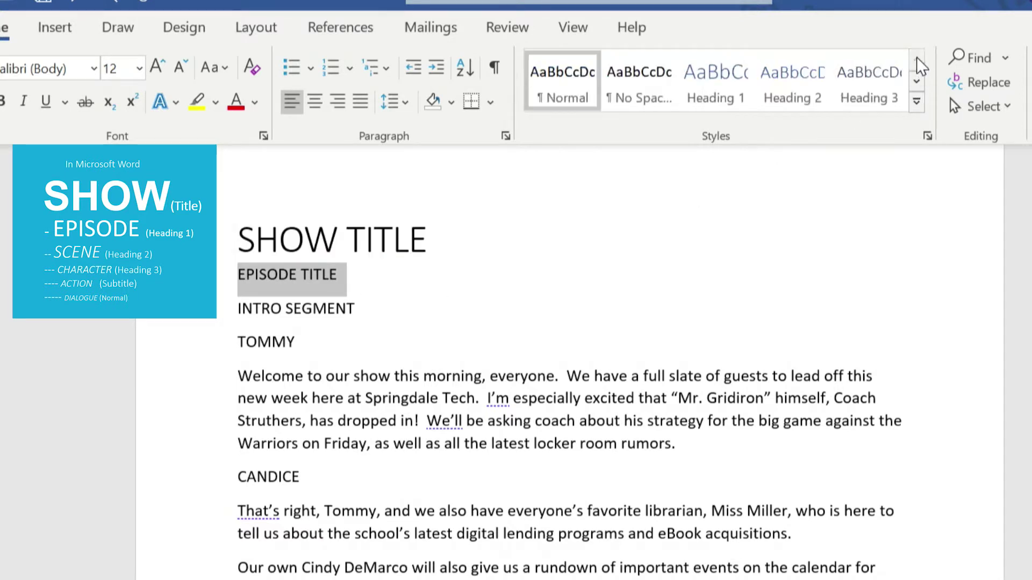
left_click(720, 81)
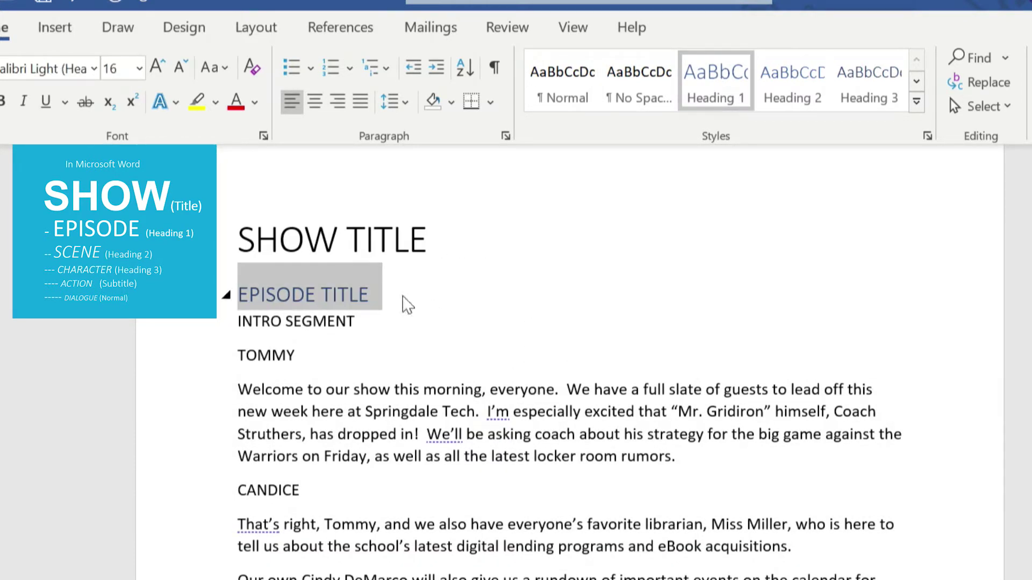
left_click(386, 307)
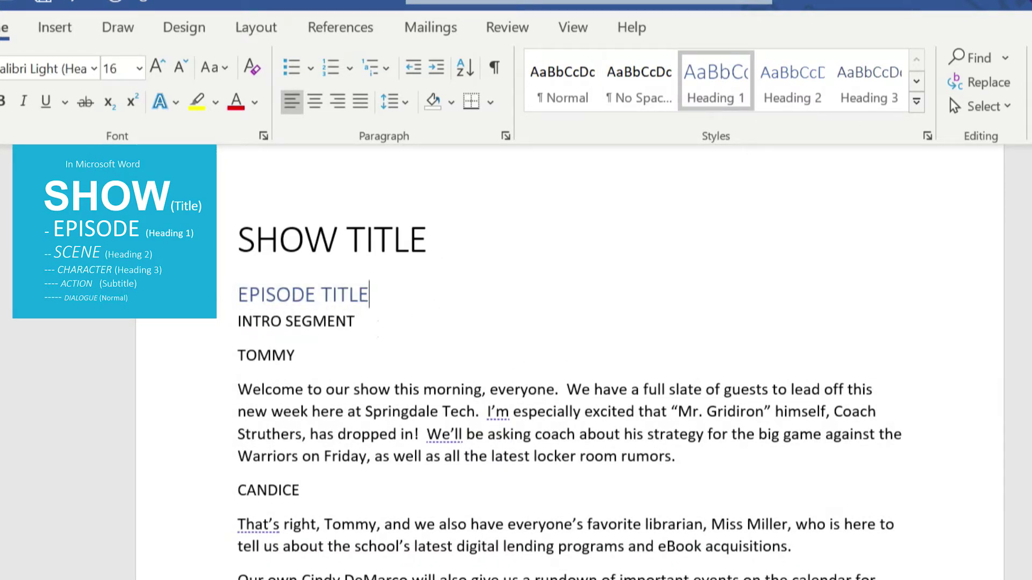
Apply Heading 2 to the INTRO SEGMENT line.
left_click_drag(363, 322, 238, 324)
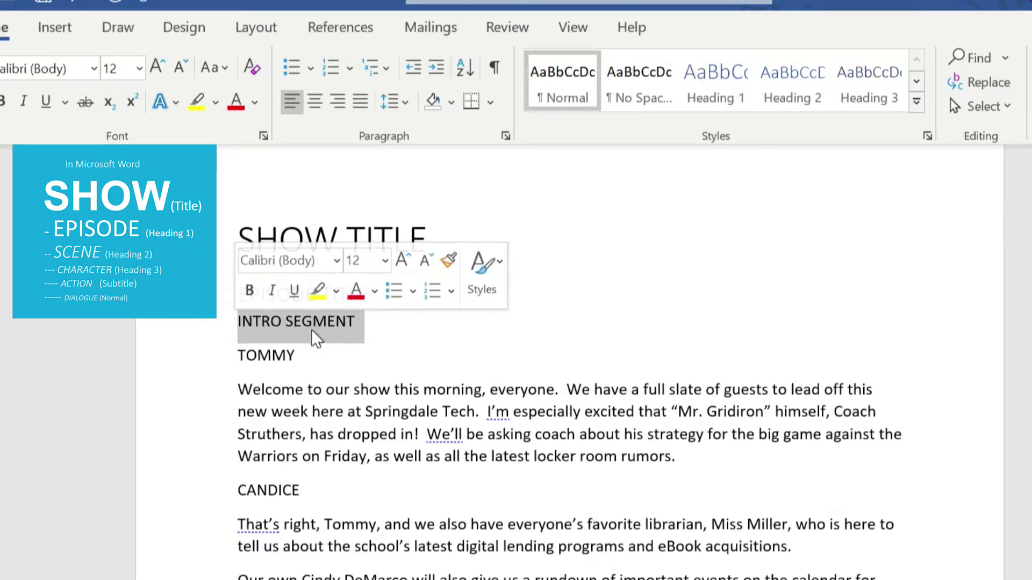
left_click(787, 87)
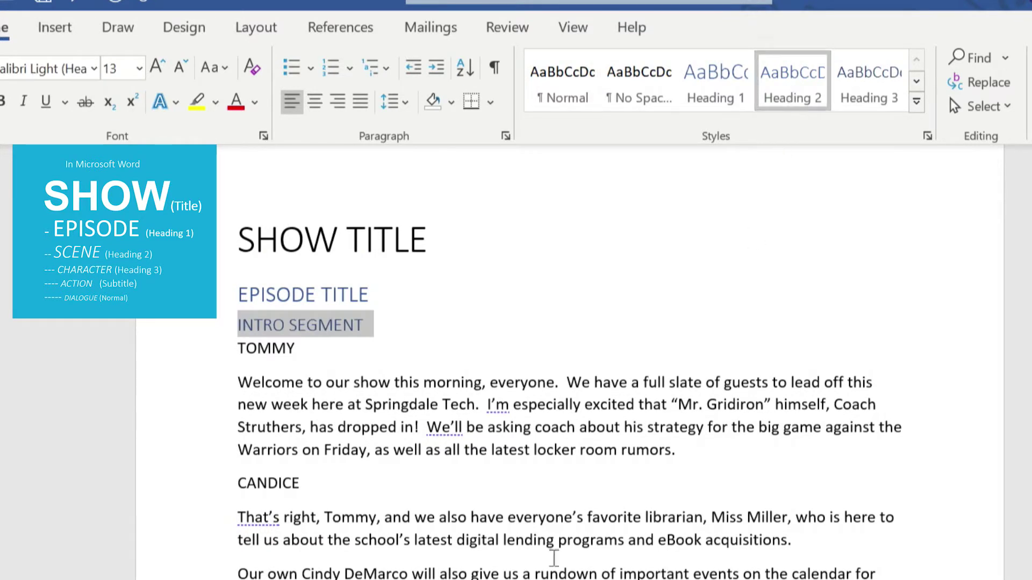
left_click(403, 324)
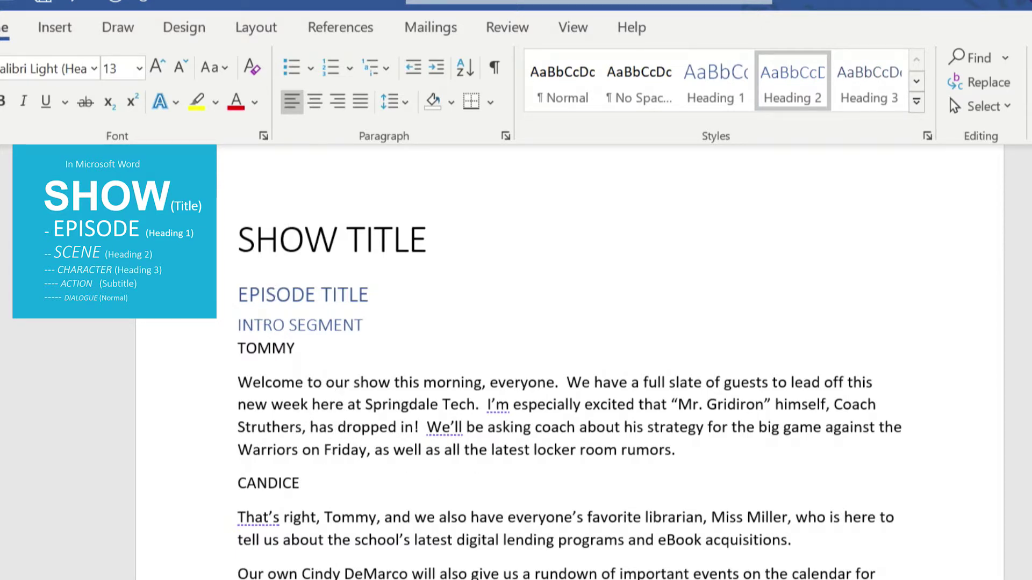
Make TOMMY Heading 3 and his Welcome dialogue paragraph Normal.
double_click(271, 348)
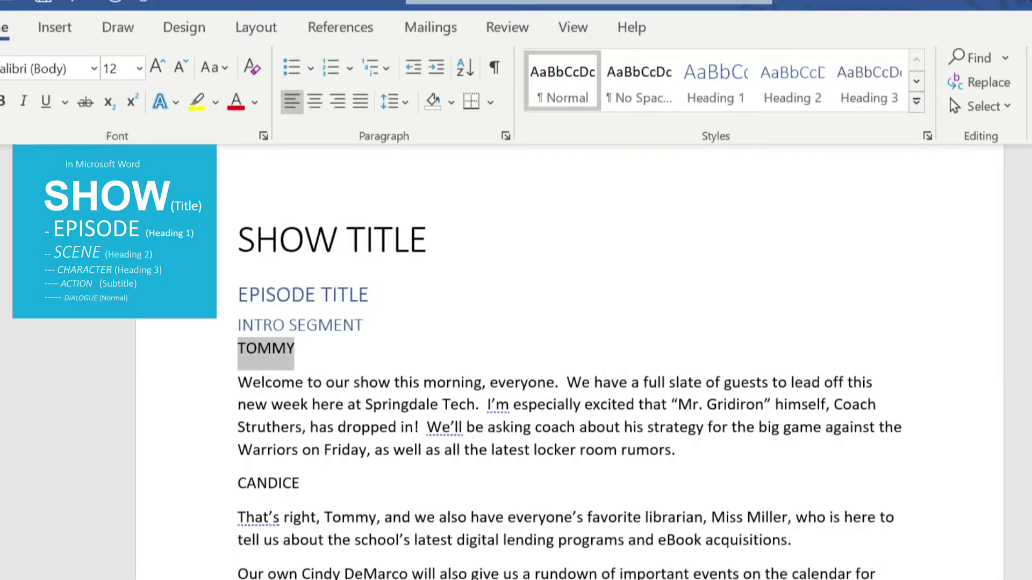
left_click(882, 99)
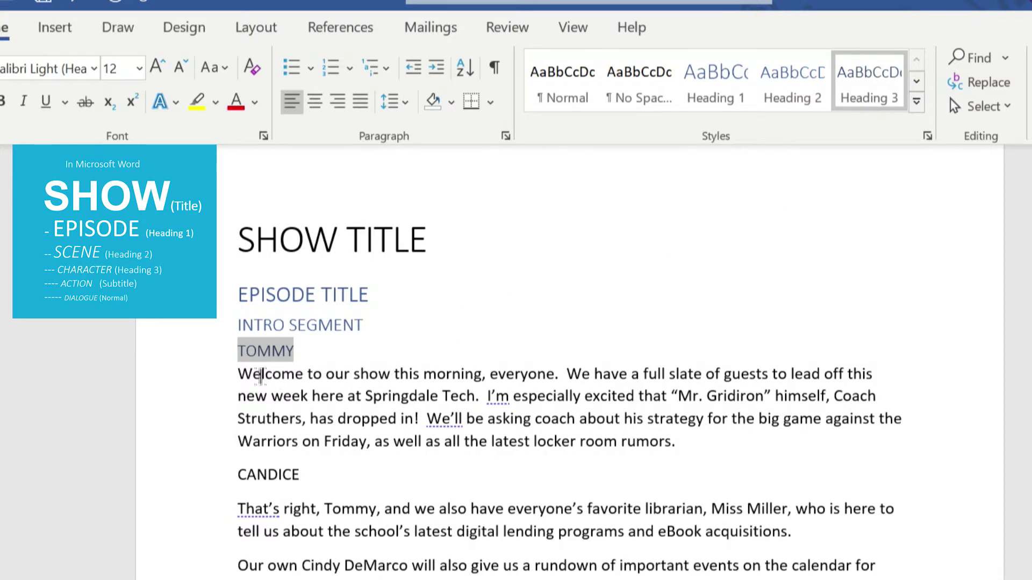
mouse_move(238, 374)
left_mouse_down()
mouse_move(679, 437)
mouse_move(388, 428)
mouse_move(240, 398)
mouse_move(220, 380)
left_mouse_up()
left_click(679, 437)
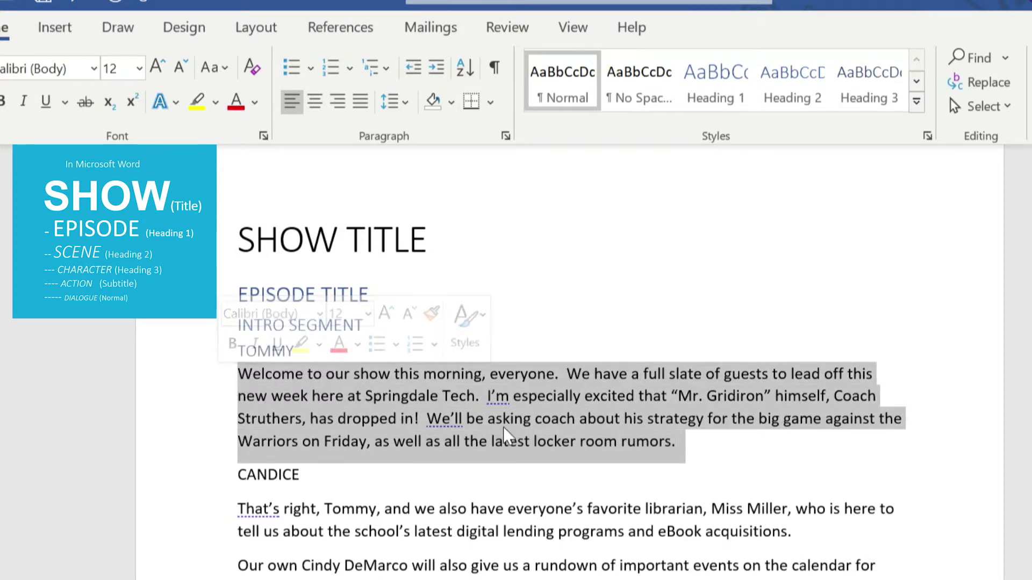
left_click(571, 86)
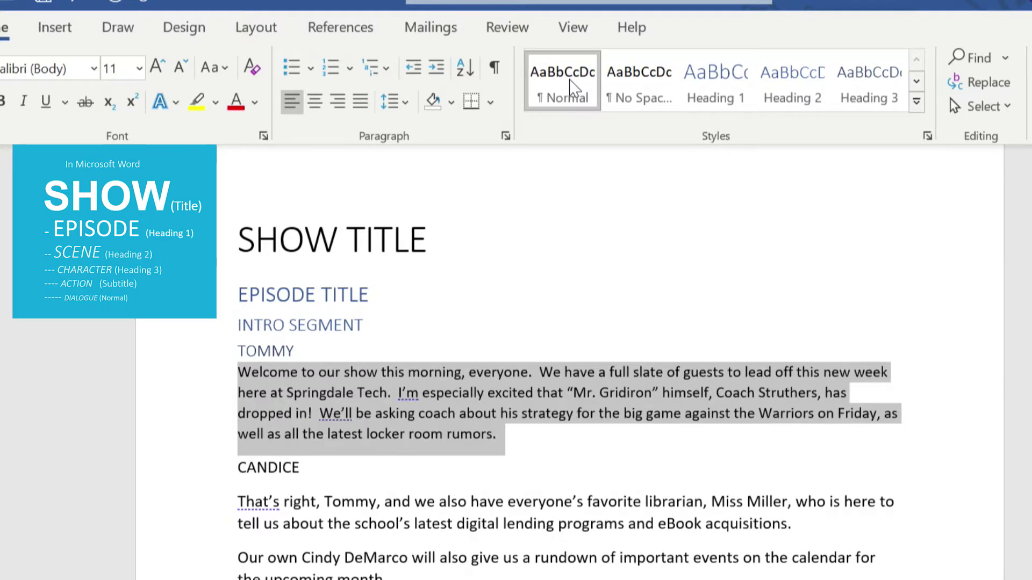
left_click(525, 439)
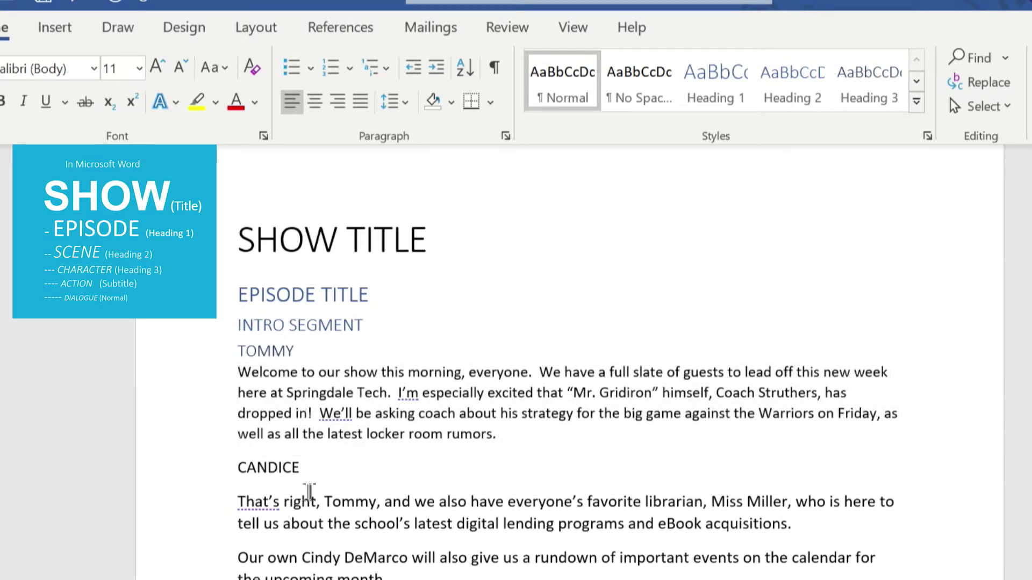
Make CANDICE Heading 3 and both her dialogue paragraphs Normal.
left_click_drag(316, 463, 241, 473)
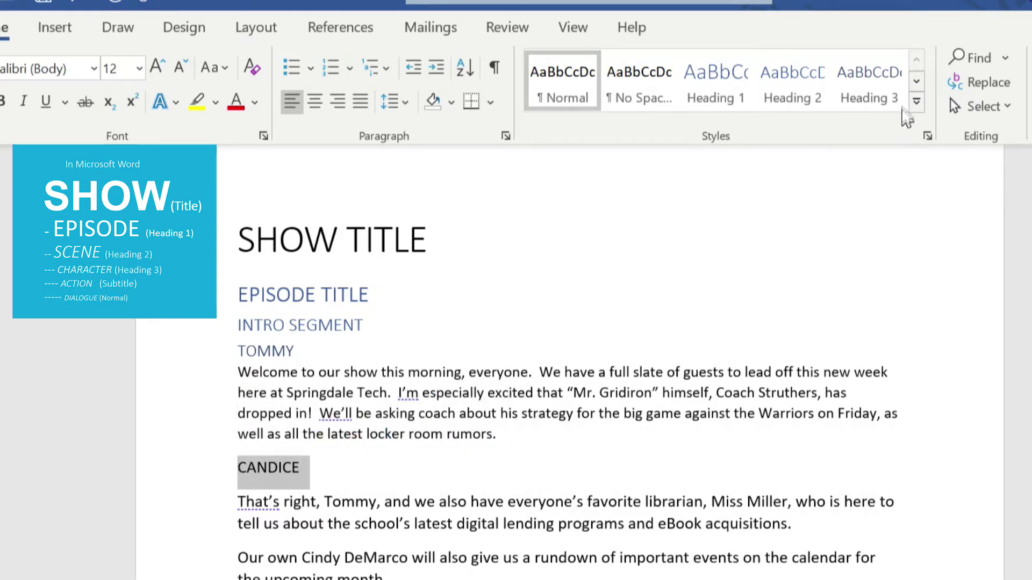
left_click(868, 99)
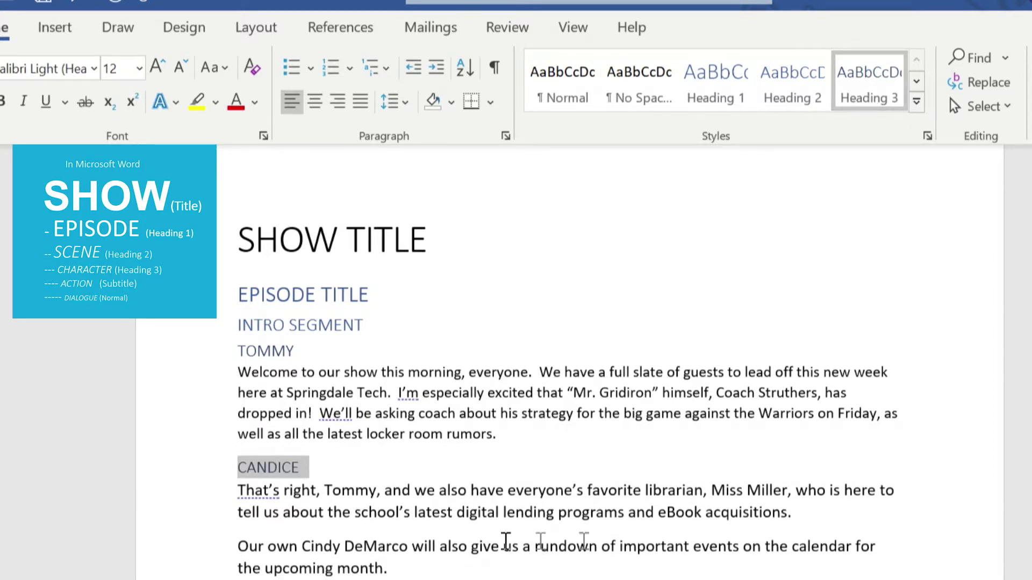
left_click(801, 514)
left_click_drag(238, 492, 473, 578)
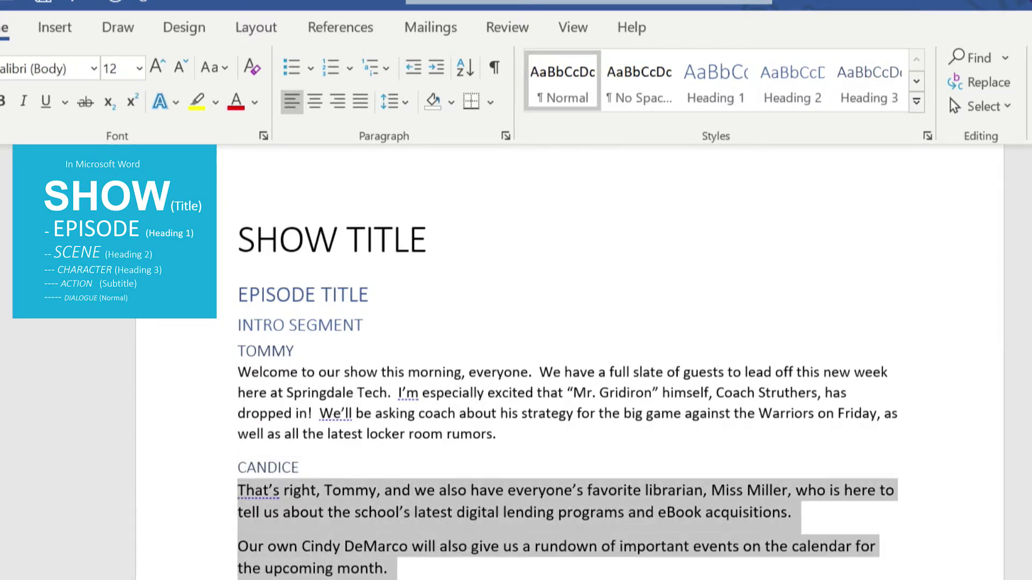
left_click(561, 88)
Make the second TOMMY Heading 3 and select the 'say with enthusiasm' line.
key("Down")
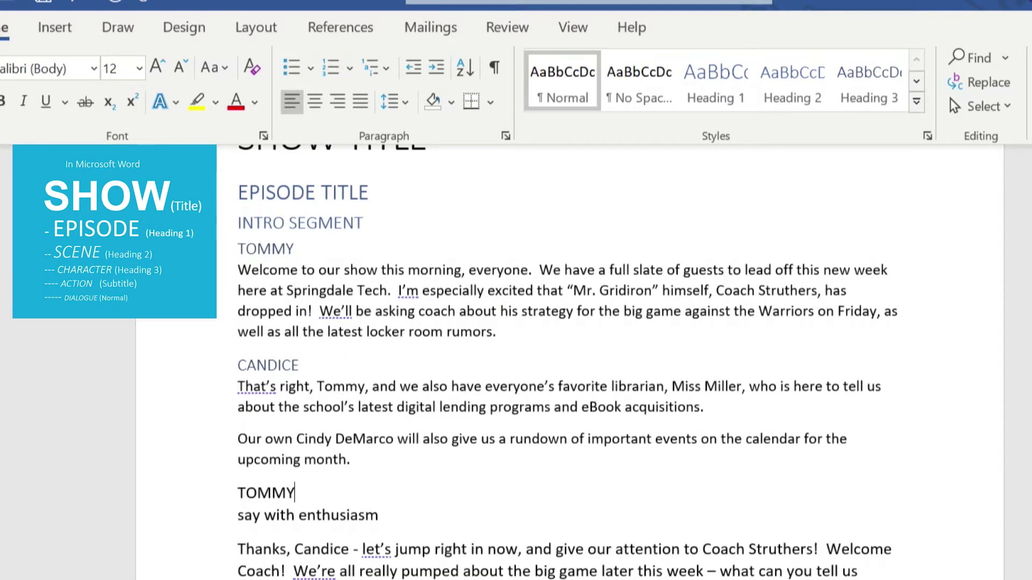
scroll(556, 362, "down", 4)
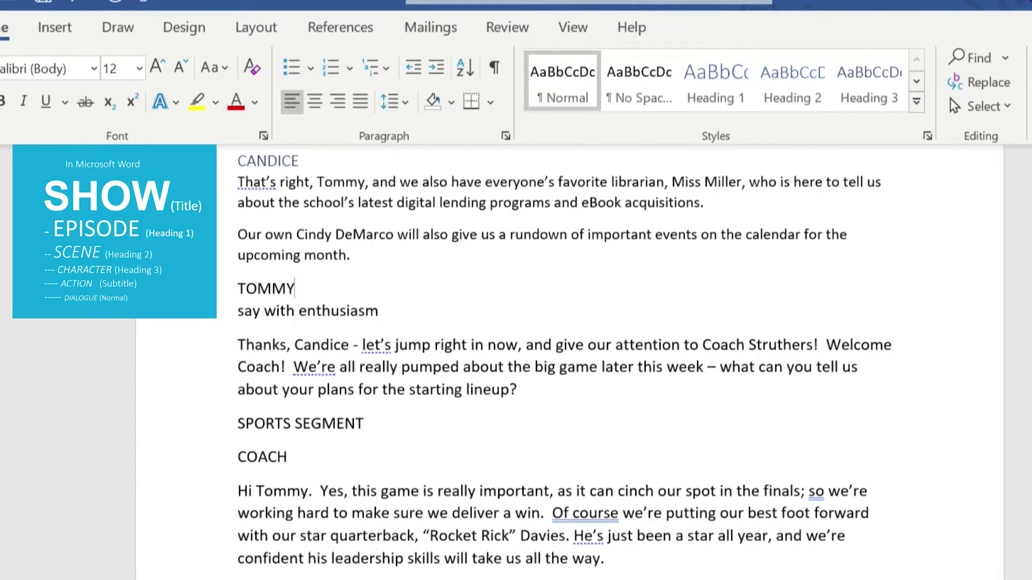
left_click_drag(301, 288, 245, 286)
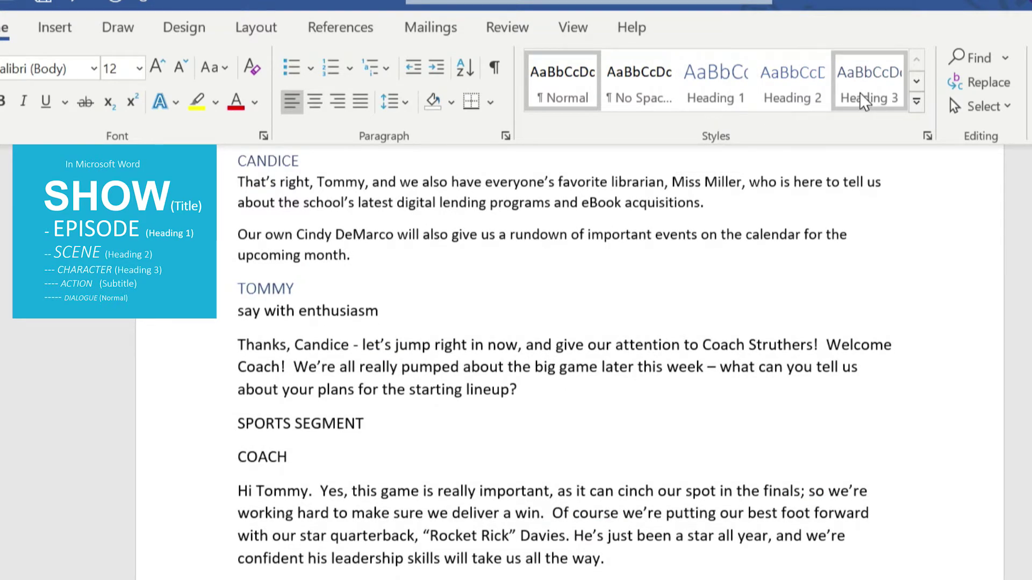
left_click(862, 98)
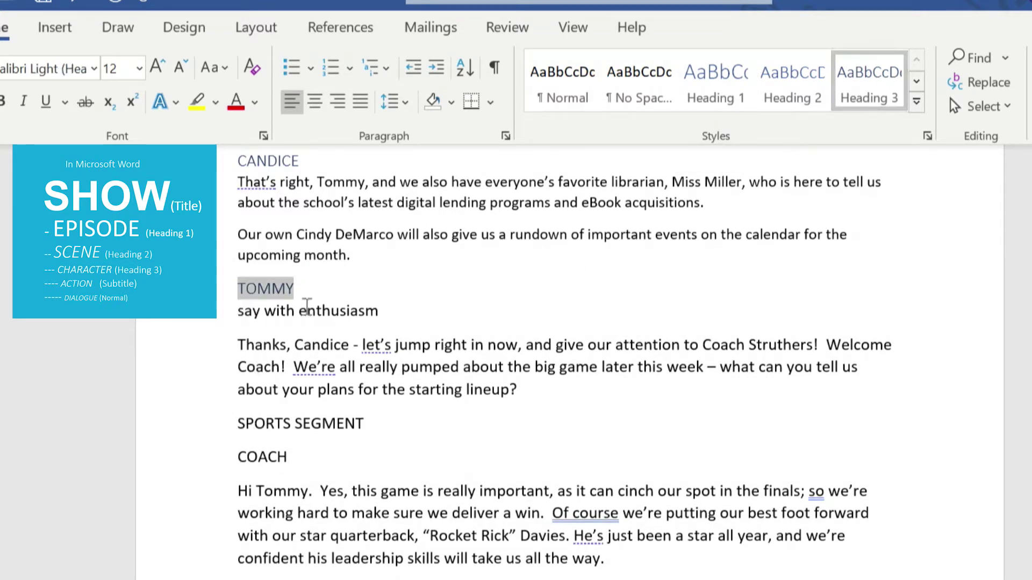
left_click_drag(388, 310, 234, 323)
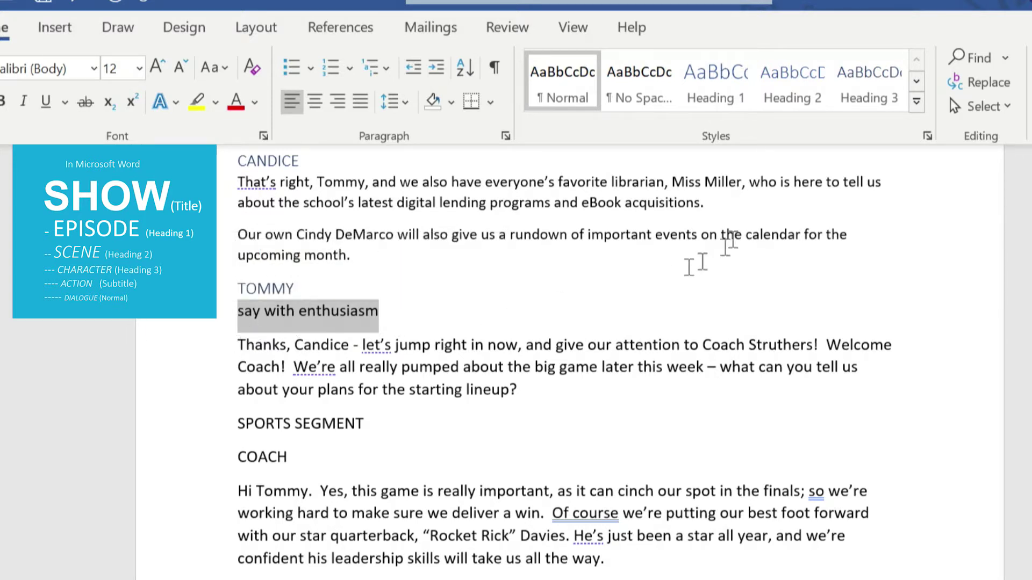
Give the 'say with enthusiasm' direction the Subtitle style.
left_click(915, 82)
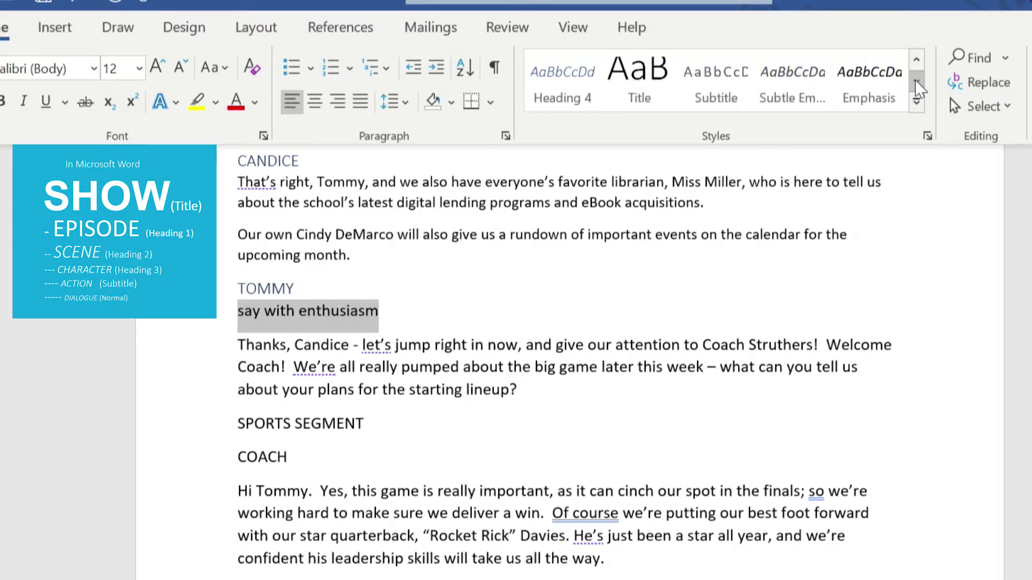
left_click(718, 94)
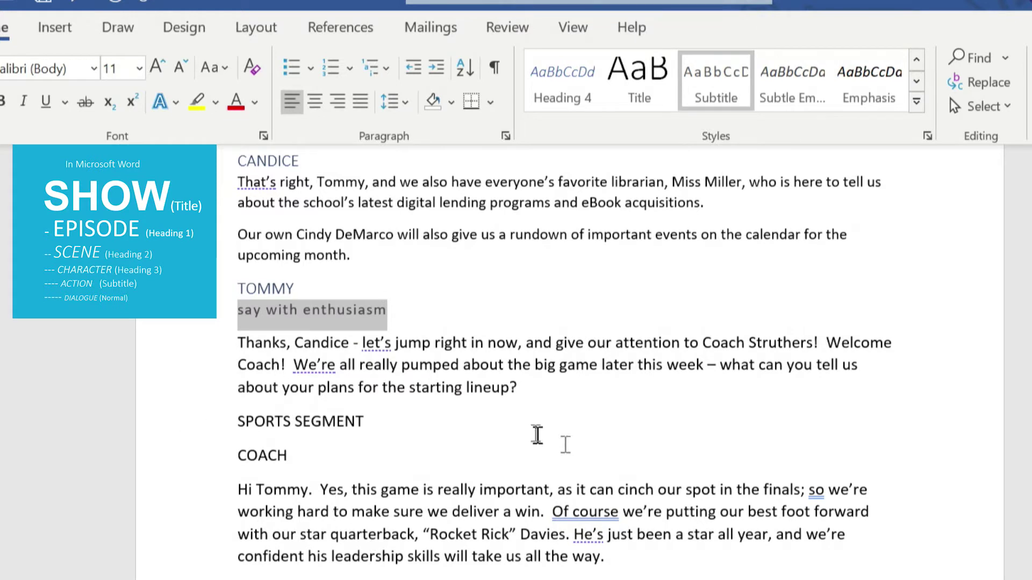
left_click(427, 317)
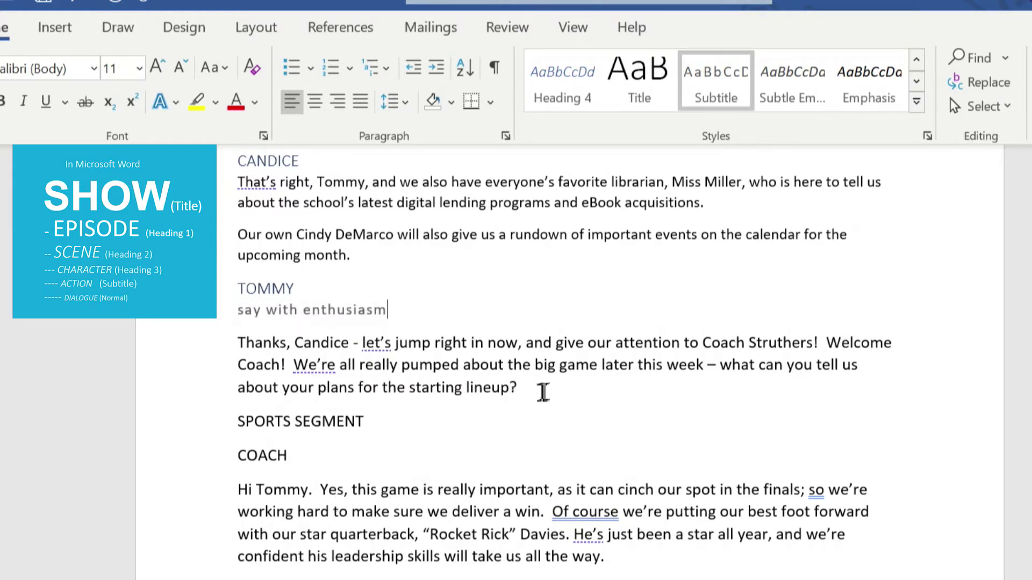
Set the Thanks, Candice paragraph to Normal and select the SPORTS SEGMENT line.
left_click_drag(522, 390, 217, 343)
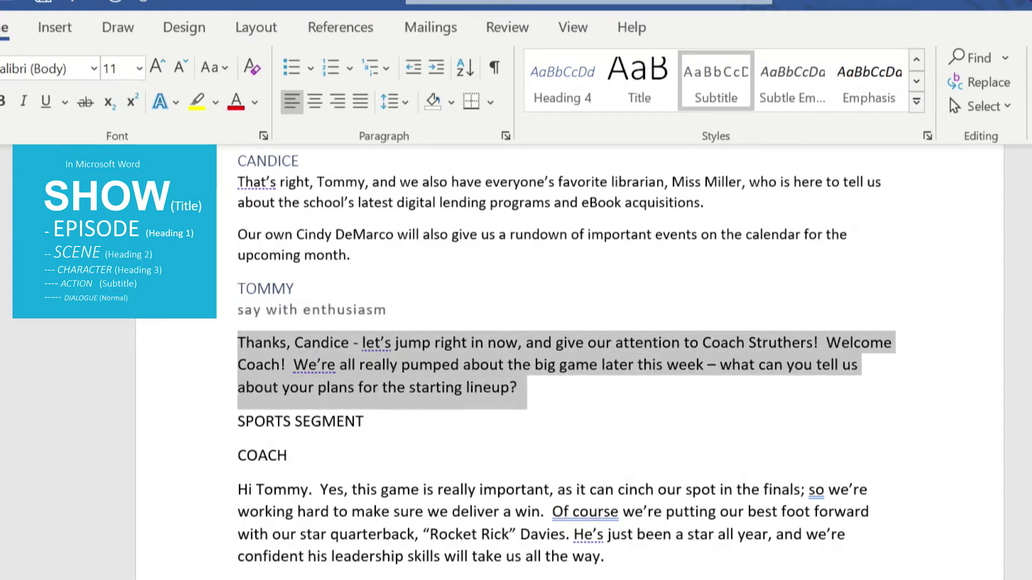
left_click(916, 60)
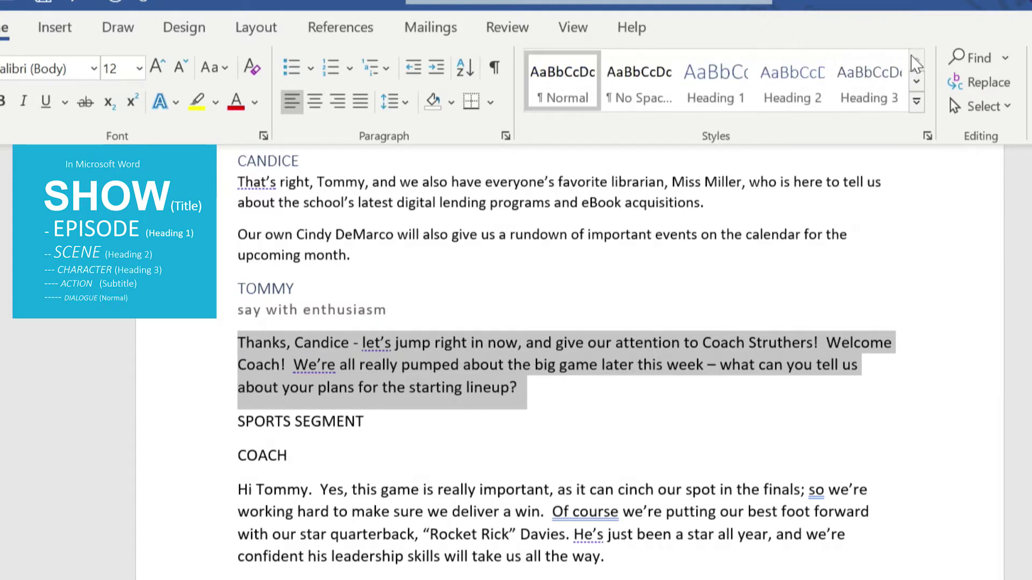
left_click(559, 86)
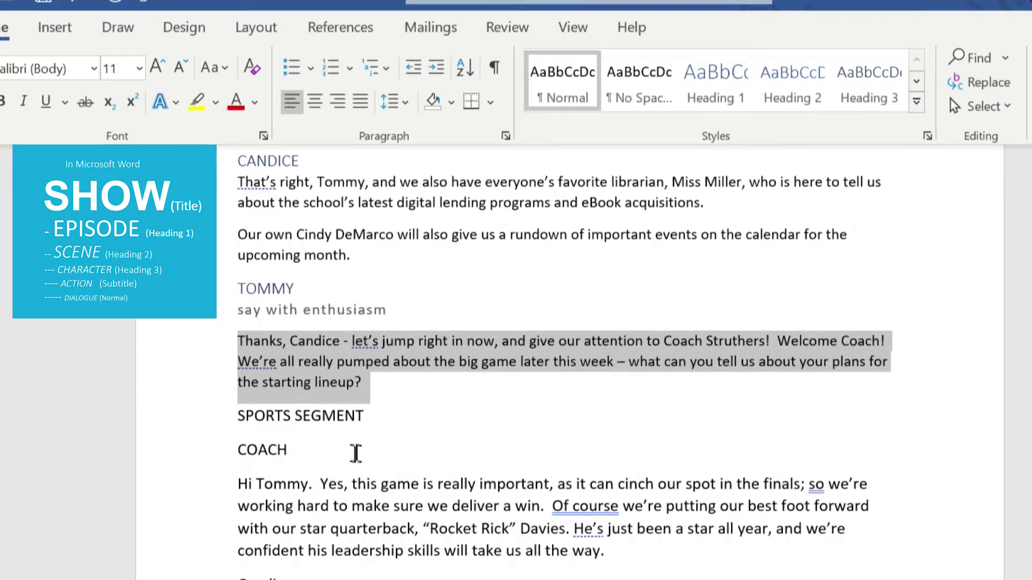
left_click(355, 416)
left_click_drag(400, 415, 256, 422)
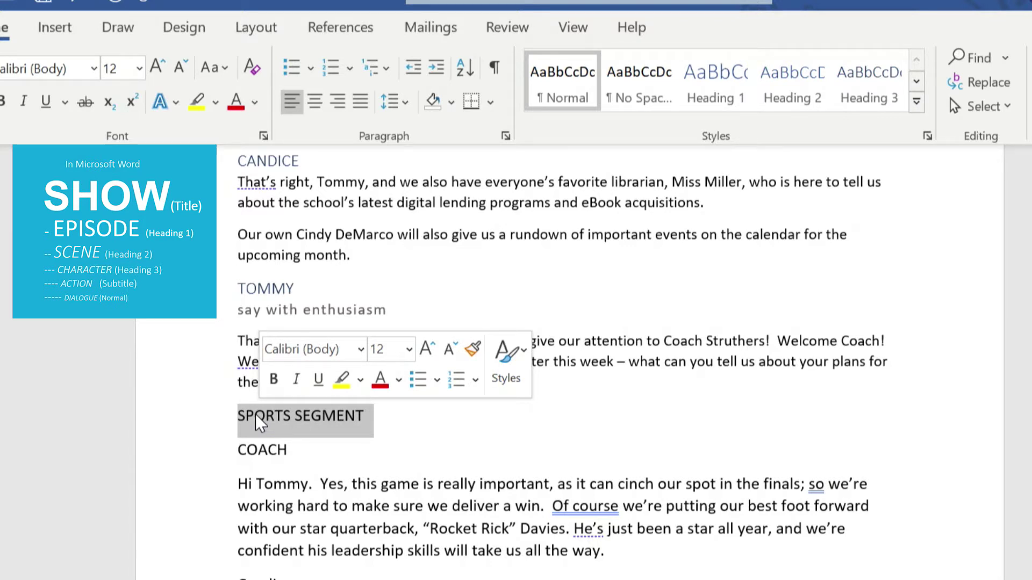
Make SPORTS SEGMENT Heading 2 and COACH Heading 3.
left_click(805, 96)
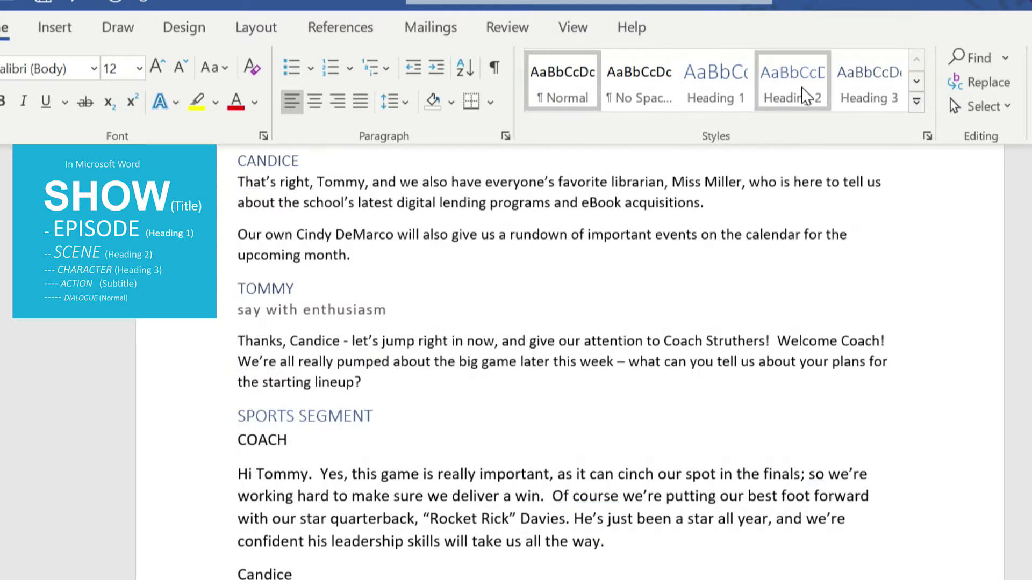
left_click(308, 446)
triple_click(262, 444)
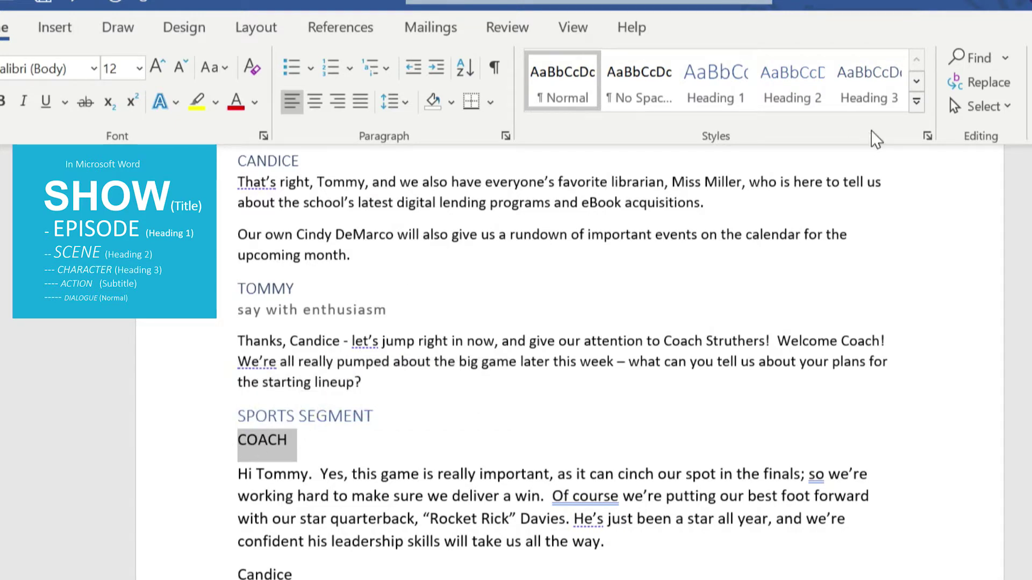
left_click(866, 78)
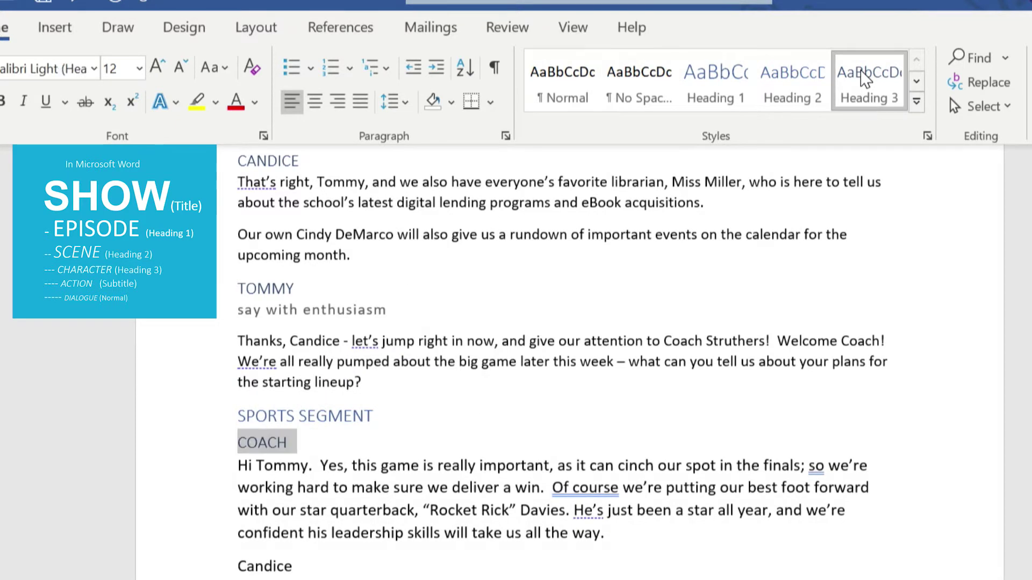
Set the coach's Hi Tommy reply to Normal style.
left_click_drag(649, 537, 186, 466)
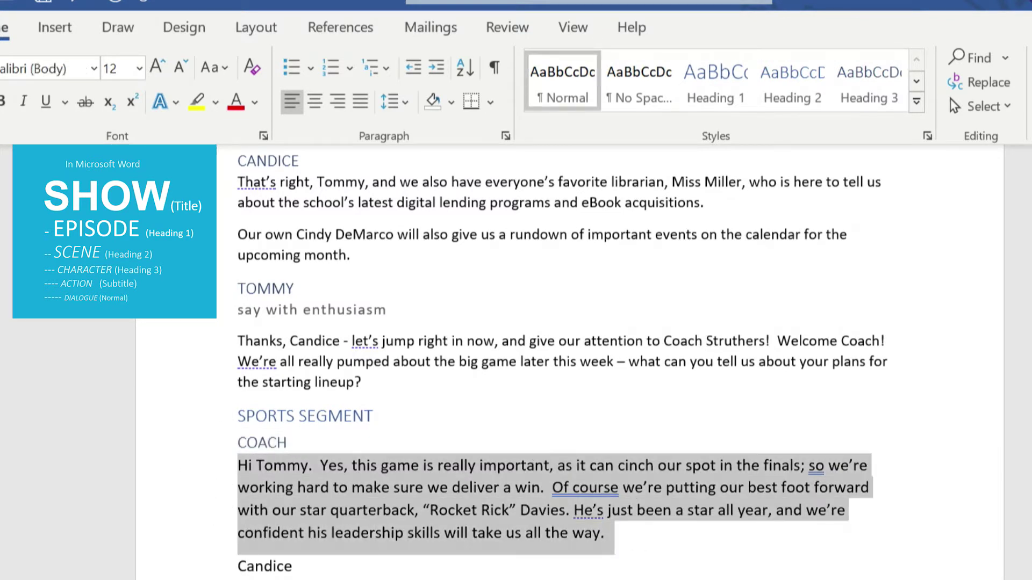
left_click(562, 75)
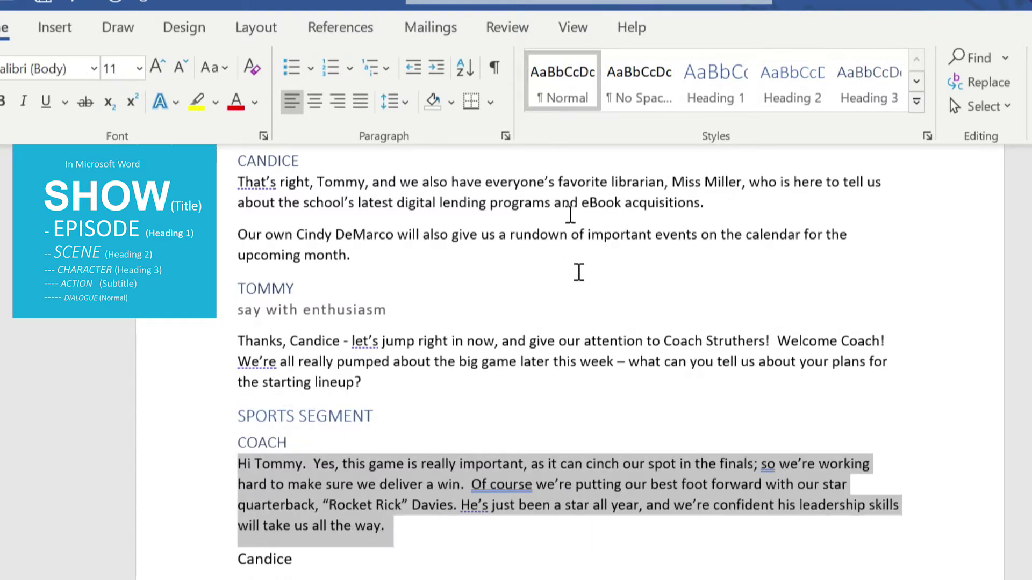
double_click(304, 562)
scroll(306, 558, "down", 1)
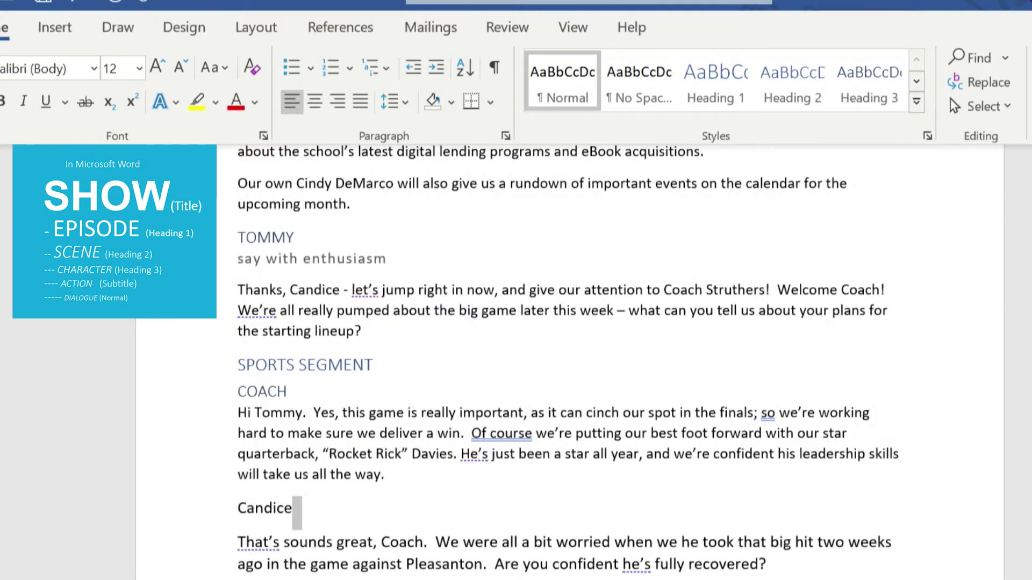
Make Candice Heading 3 and her dialogue paragraph Normal, undoing an accidental move.
scroll(306, 527, "down", 1)
left_click_drag(297, 462, 240, 468)
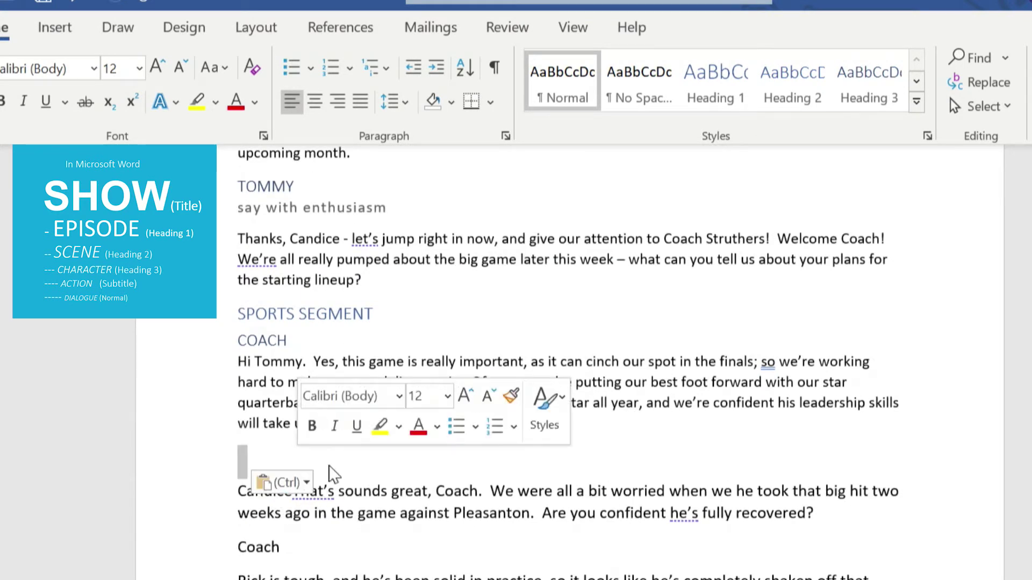
key("ctrl+z")
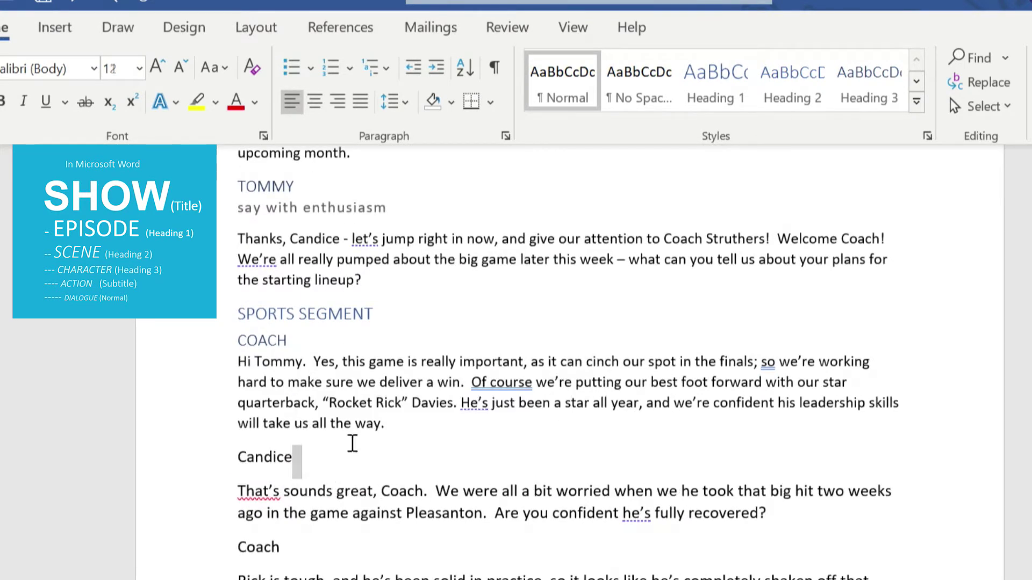
key("Left")
key("shift+Home")
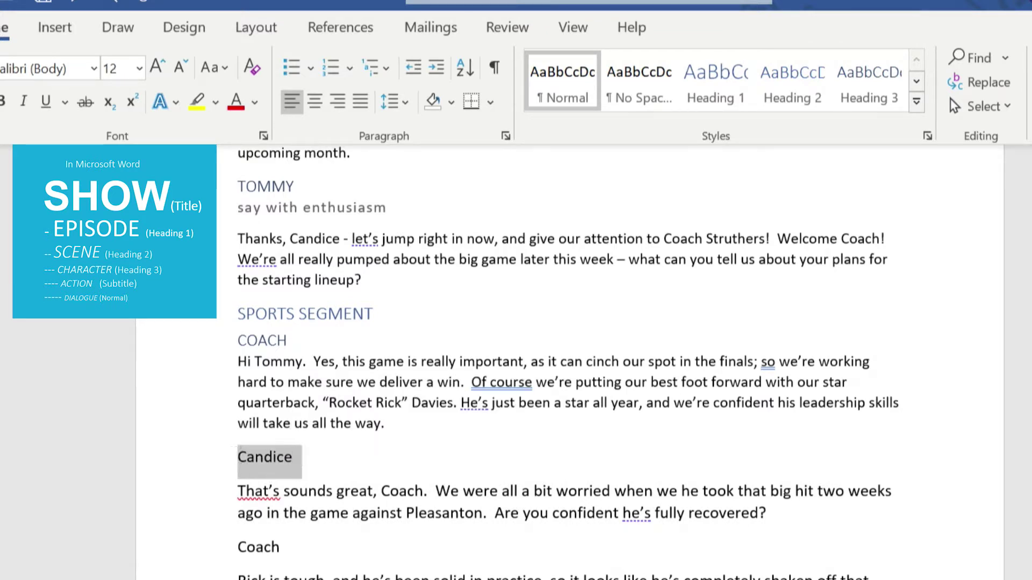
left_click(880, 79)
left_click(884, 86)
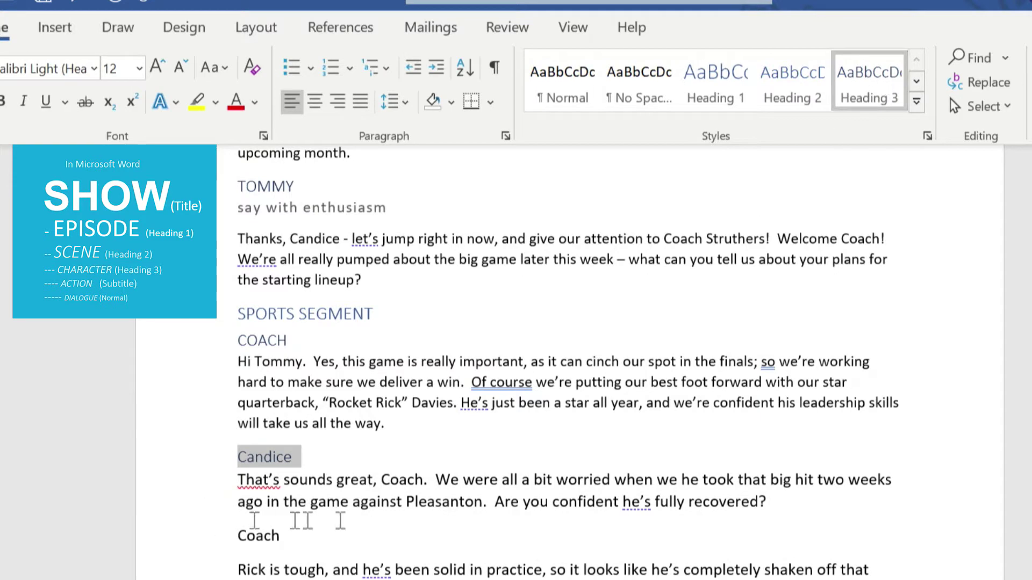
left_click_drag(717, 513, 184, 488)
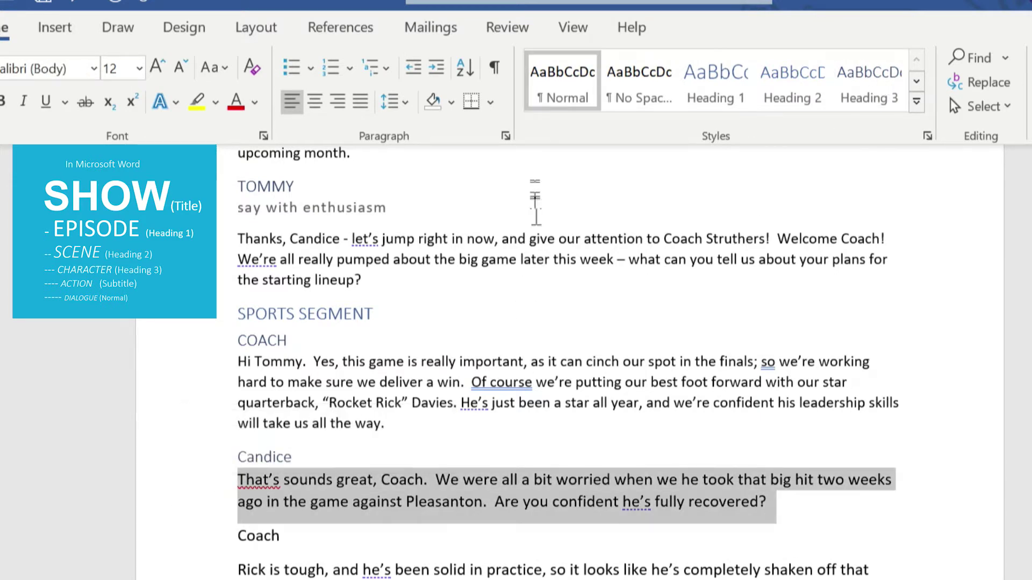
left_click(547, 85)
Make Coach Heading 3 and his dialogue paragraph Normal.
scroll(280, 516, "down", 2)
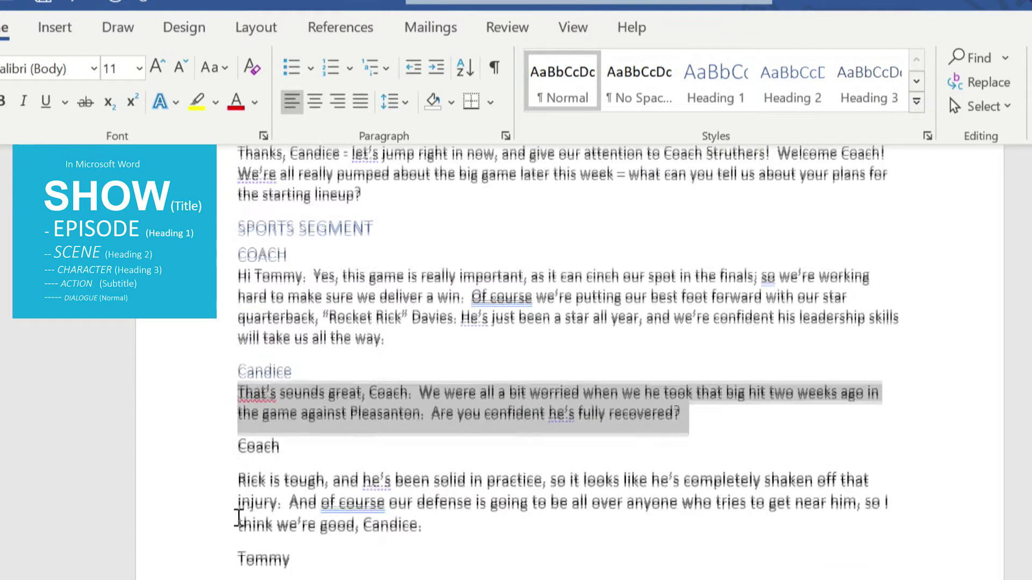
triple_click(259, 430)
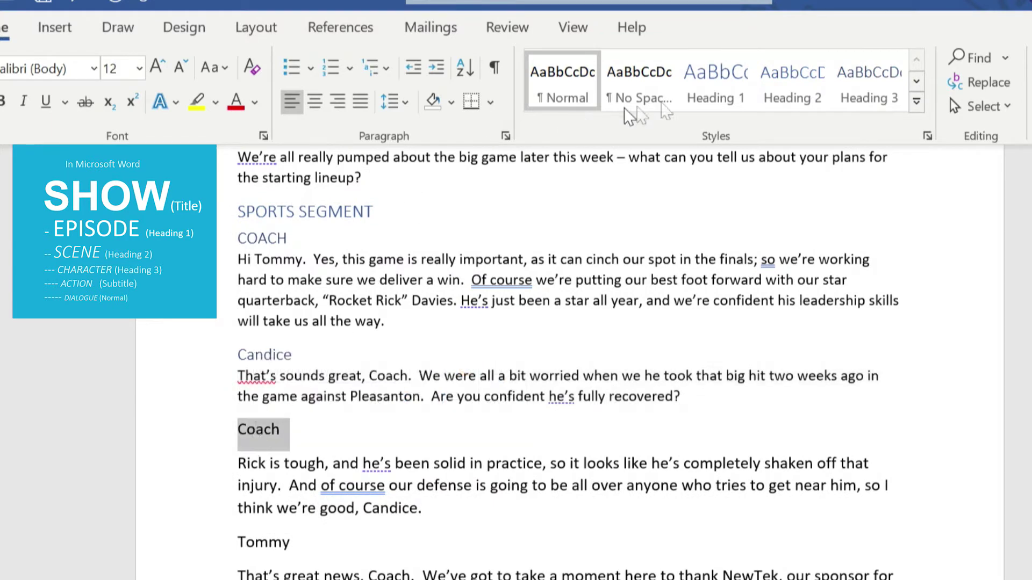
left_click(852, 82)
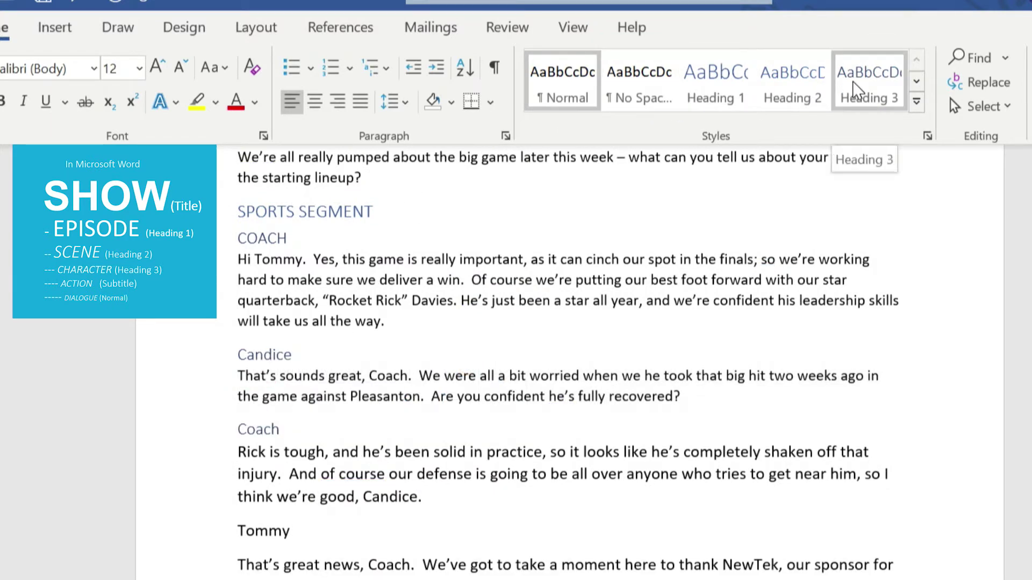
left_click(438, 499)
left_click_drag(438, 499, 239, 452)
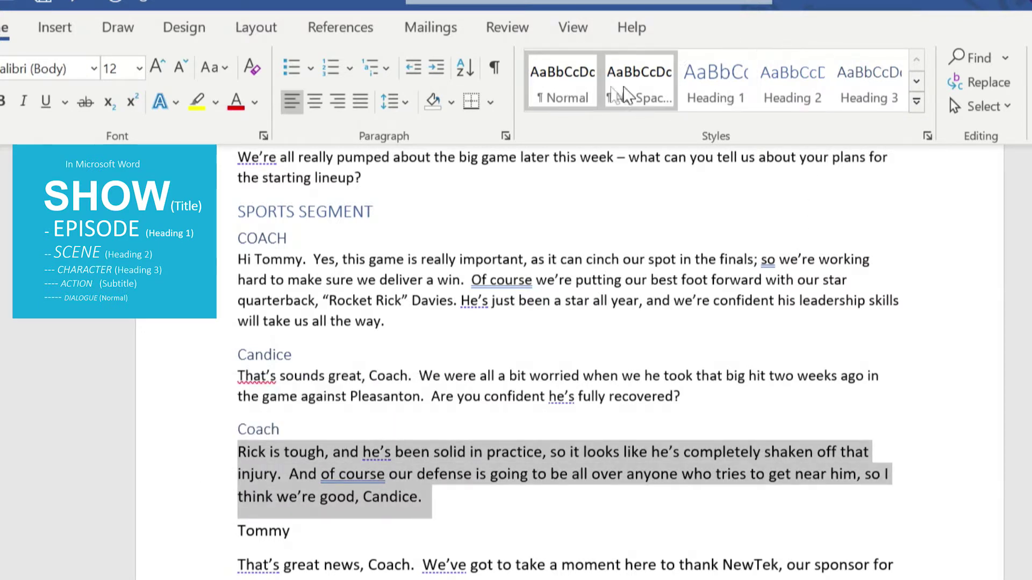
left_click(559, 99)
Make Tommy Heading 3 and the dialogue beneath him Normal.
left_click(288, 527)
left_click_drag(299, 526, 238, 527)
left_click(861, 89)
double_click(142, 548)
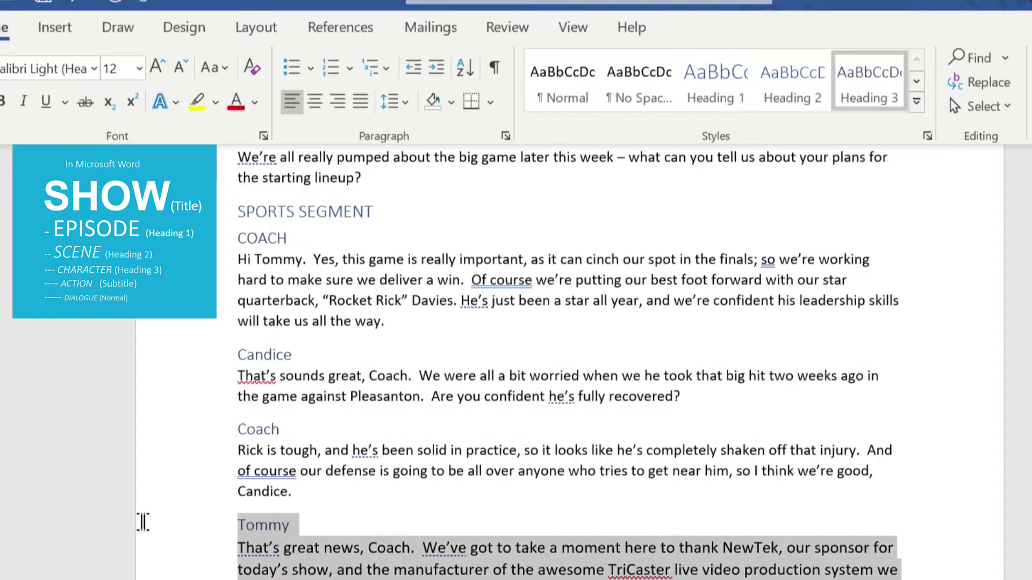
left_click(559, 100)
left_click(560, 106)
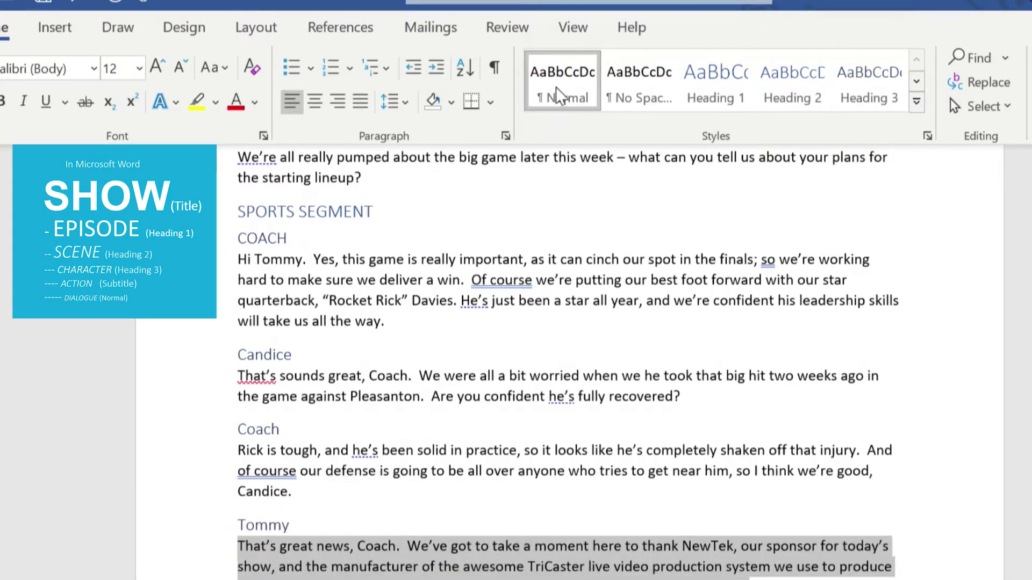
double_click(150, 548)
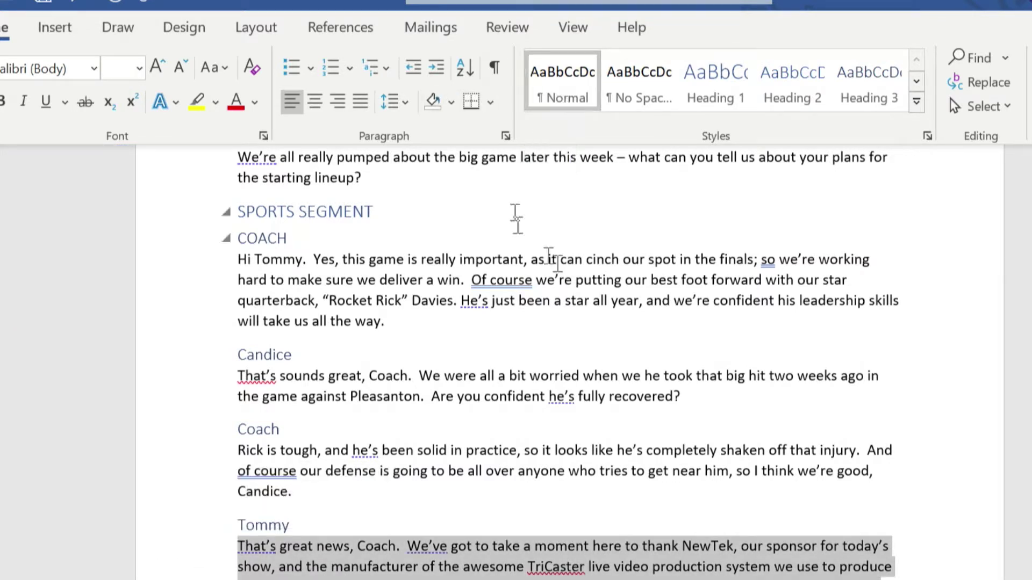
scroll(680, 503, "up", 10)
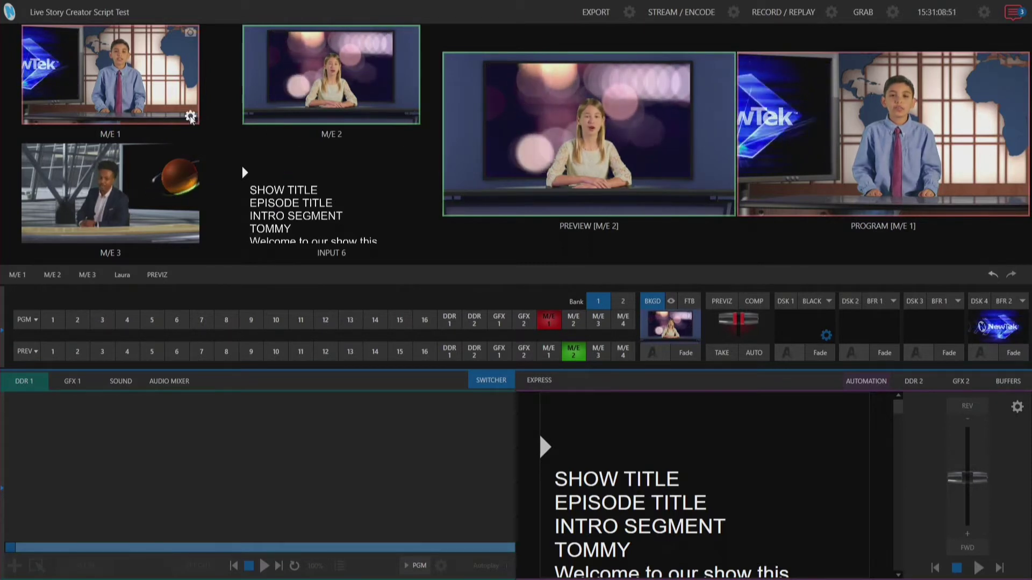
Rename the M/E 1 input to TOMMY, leaving its comment empty.
key("ctrl")
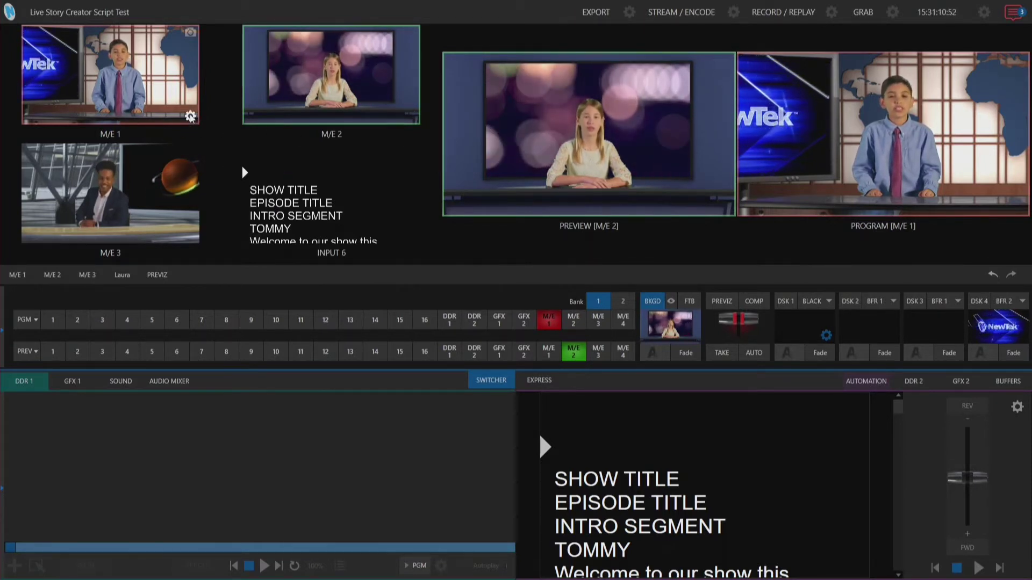
left_click(190, 116)
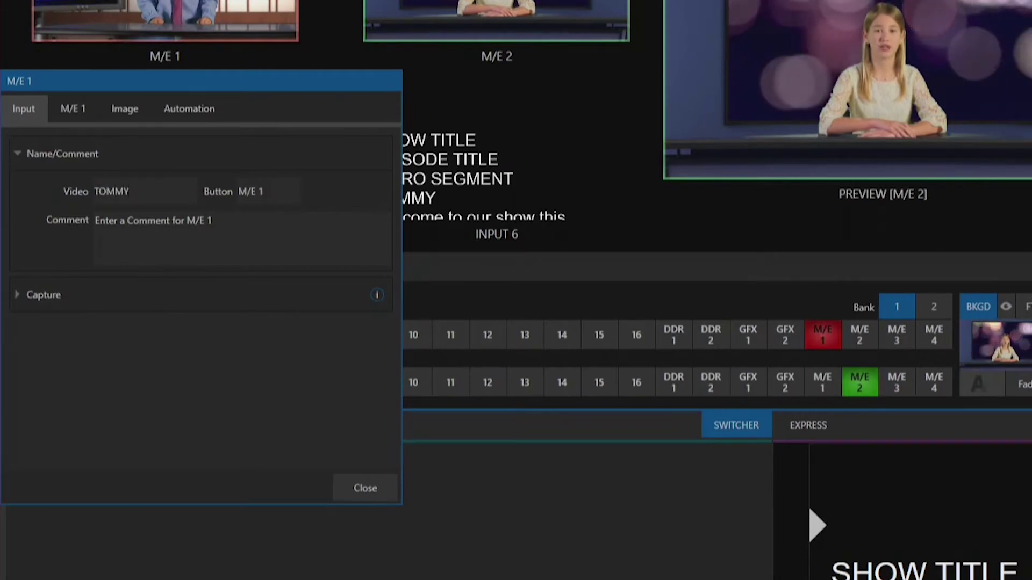
key("Tab")
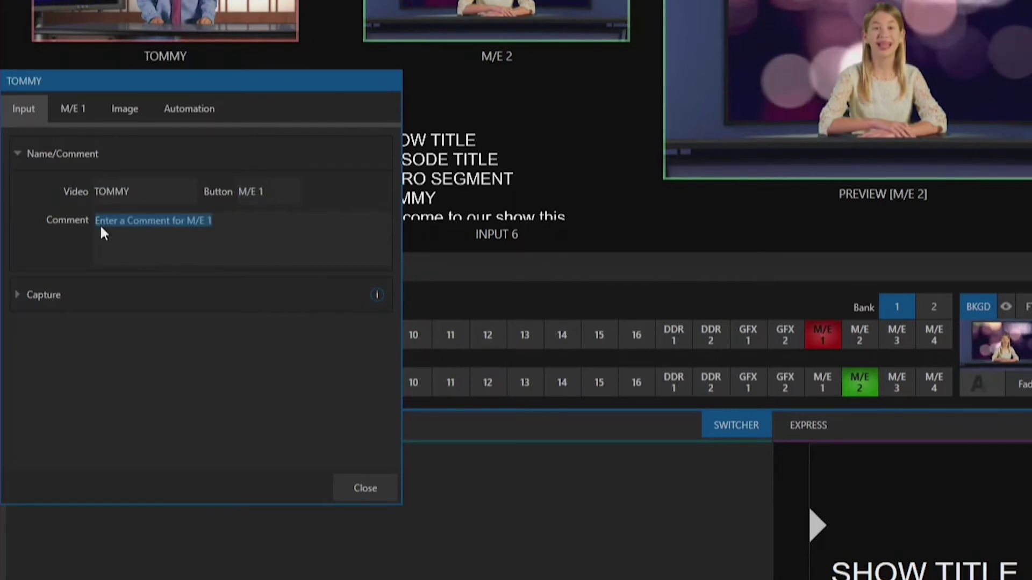
left_click(119, 226)
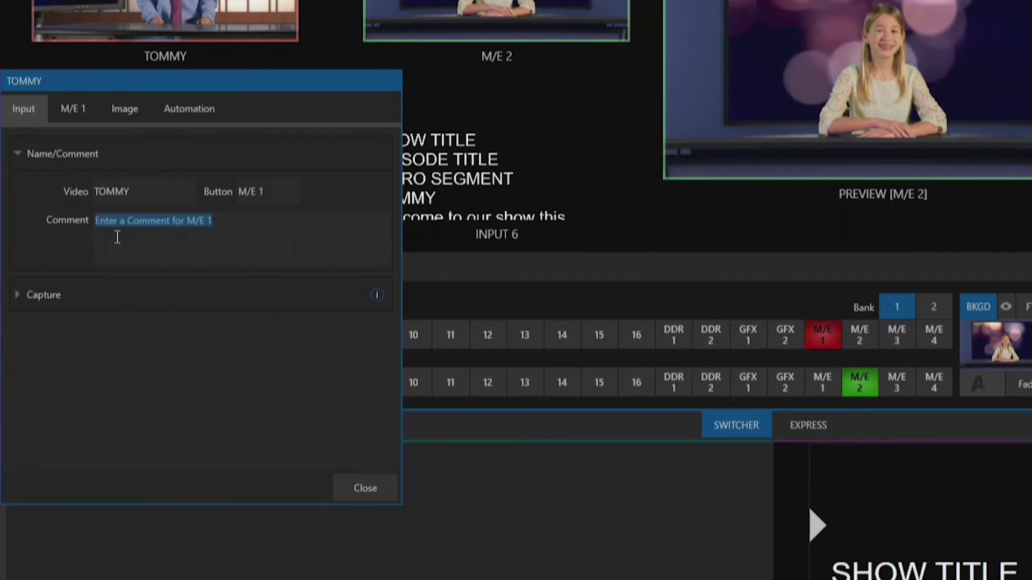
left_click(67, 228)
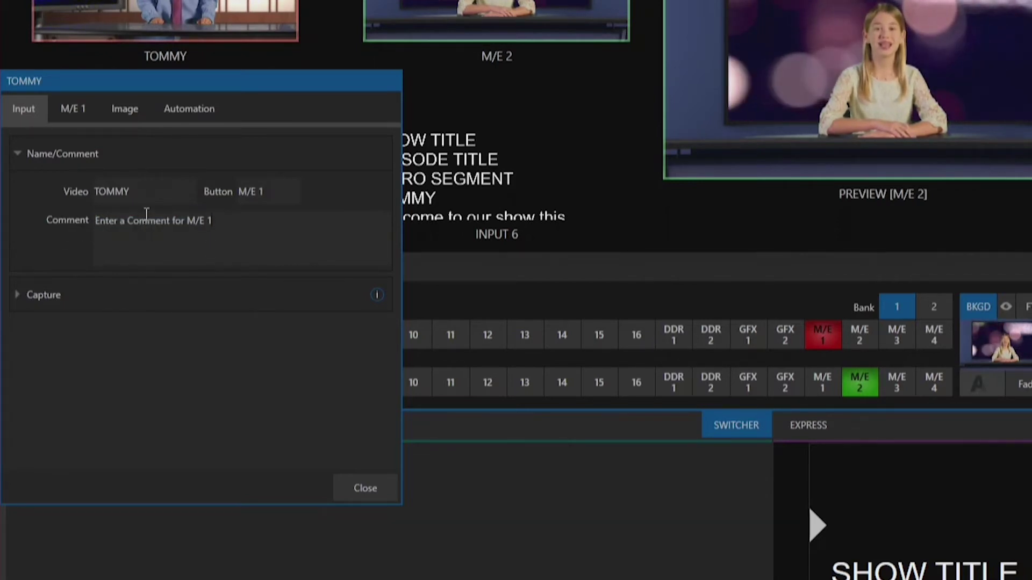
left_click(361, 489)
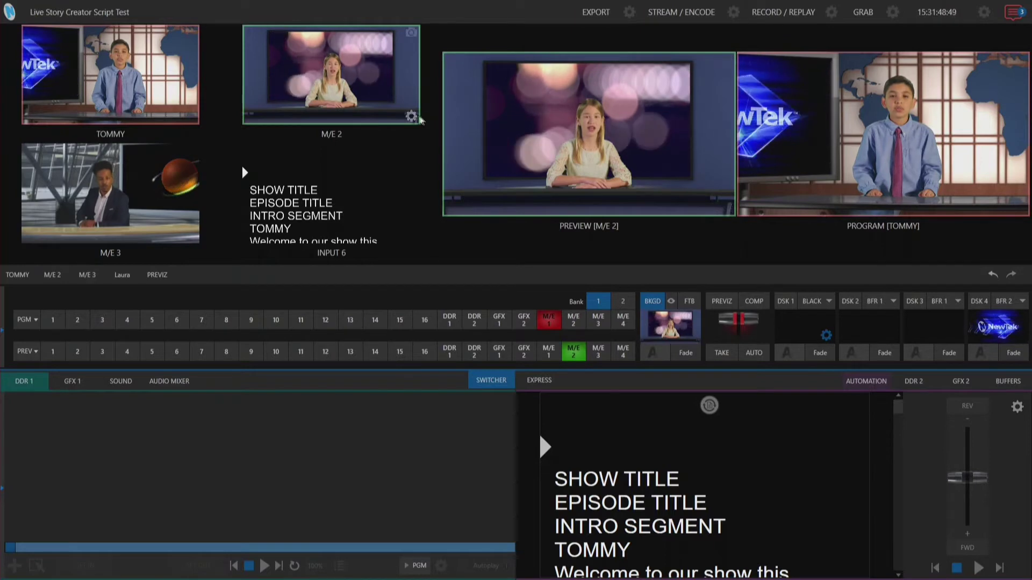
mouse_move(412, 117)
Name the M/E 2 input CANDICE with the comment SAN ANTONIO TX.
left_click(412, 117)
left_click(308, 228)
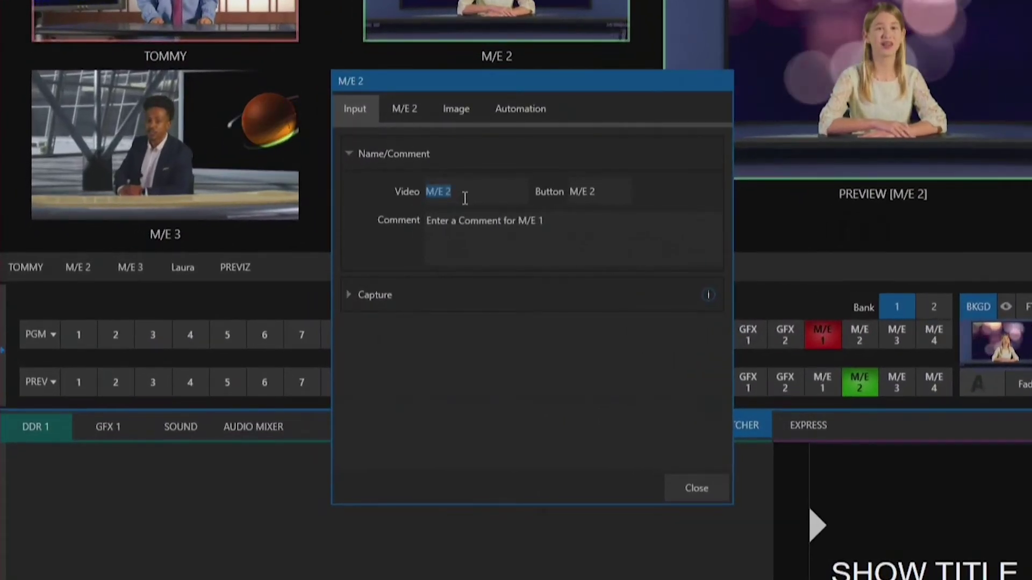
type("CANDIC")
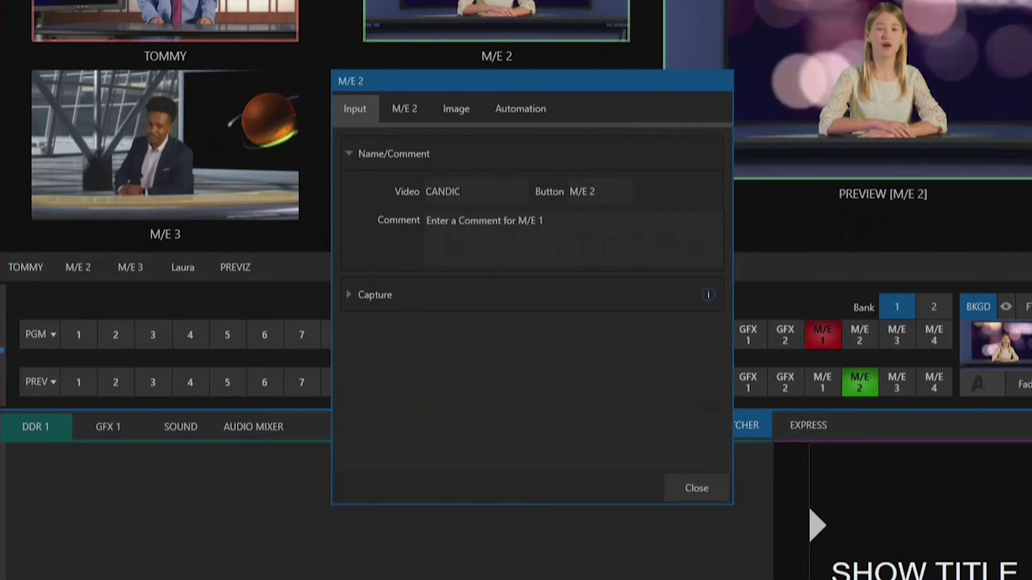
type("E")
left_click(559, 246)
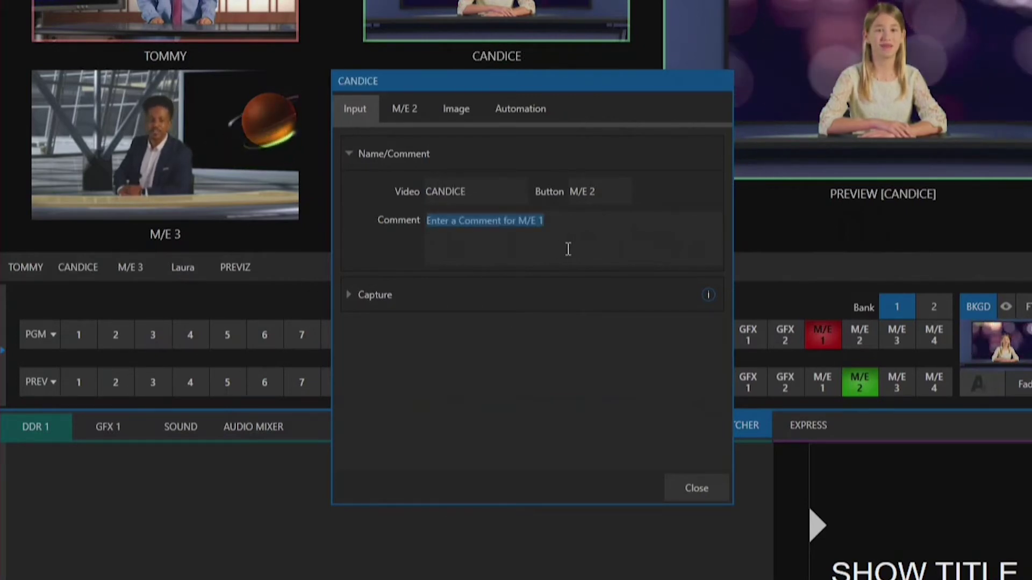
type("SAN ANTON")
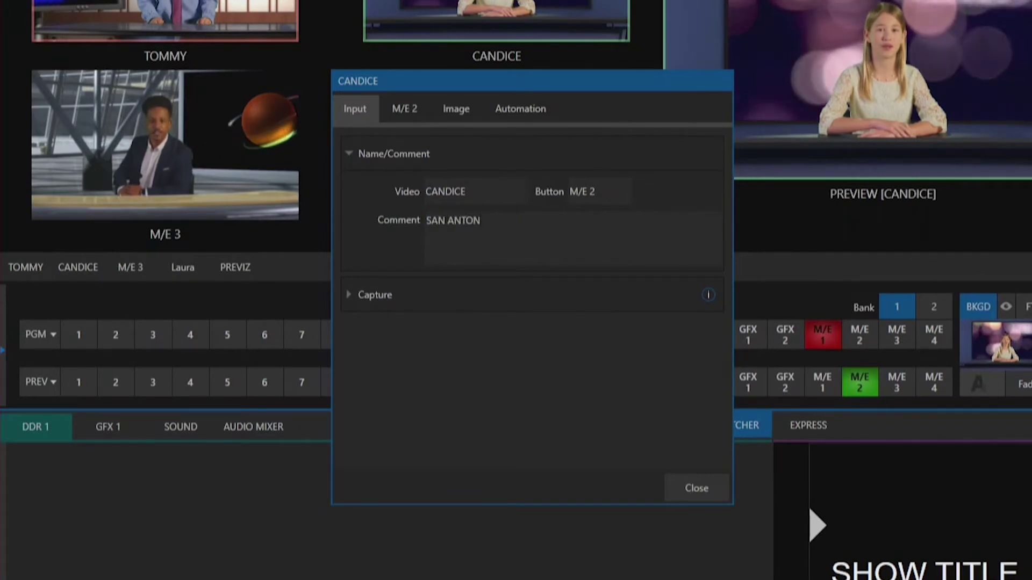
type("IO TX")
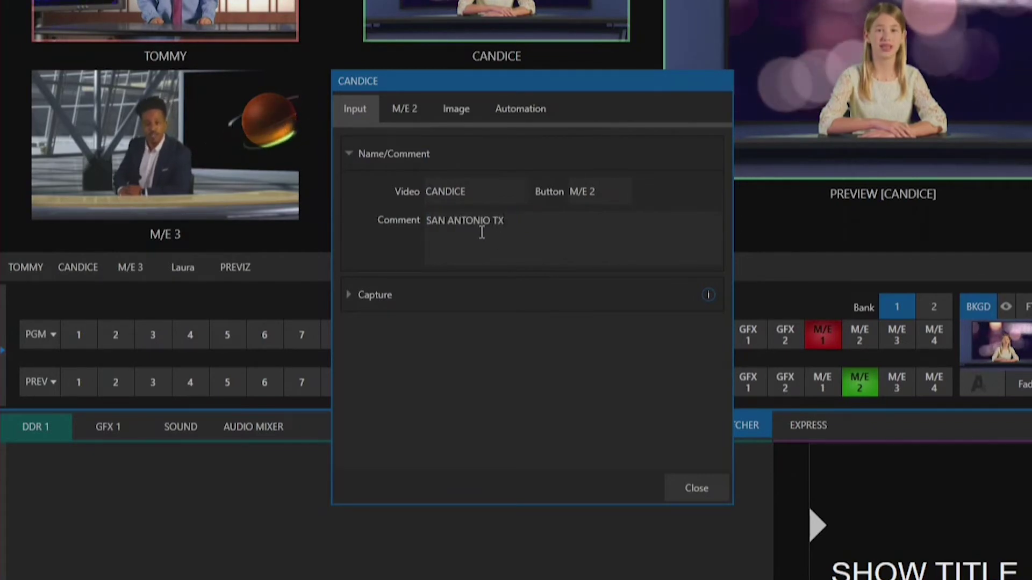
left_click(698, 488)
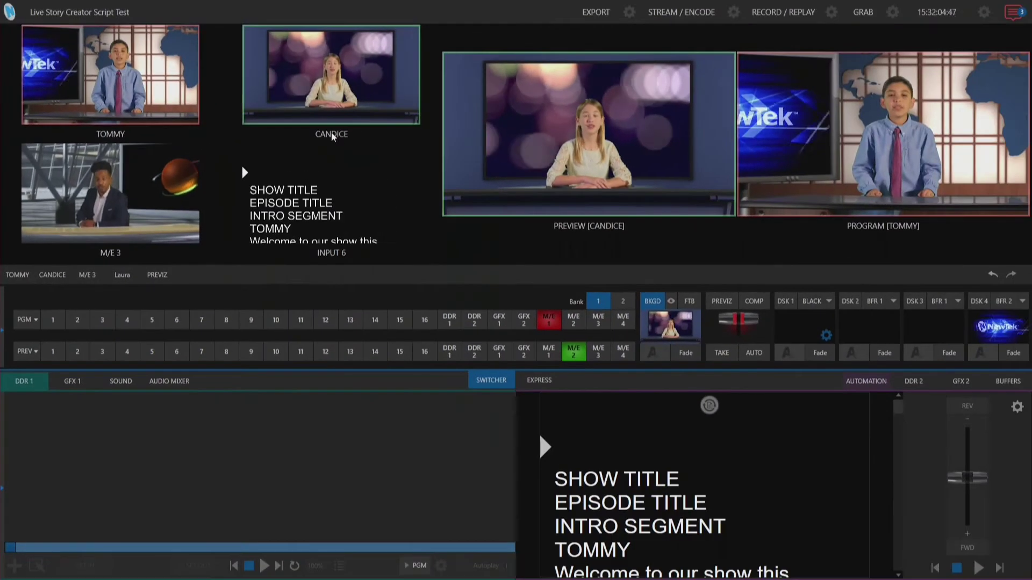
left_click(332, 135)
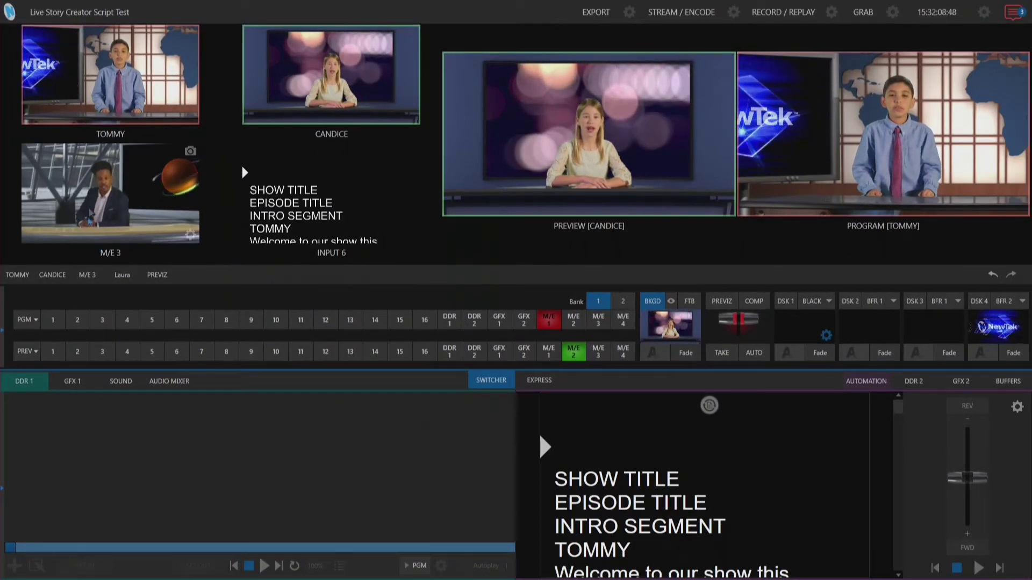
Name the M/E 3 input COACH with the comment AUSTIN TX and close its settings.
left_click(190, 235)
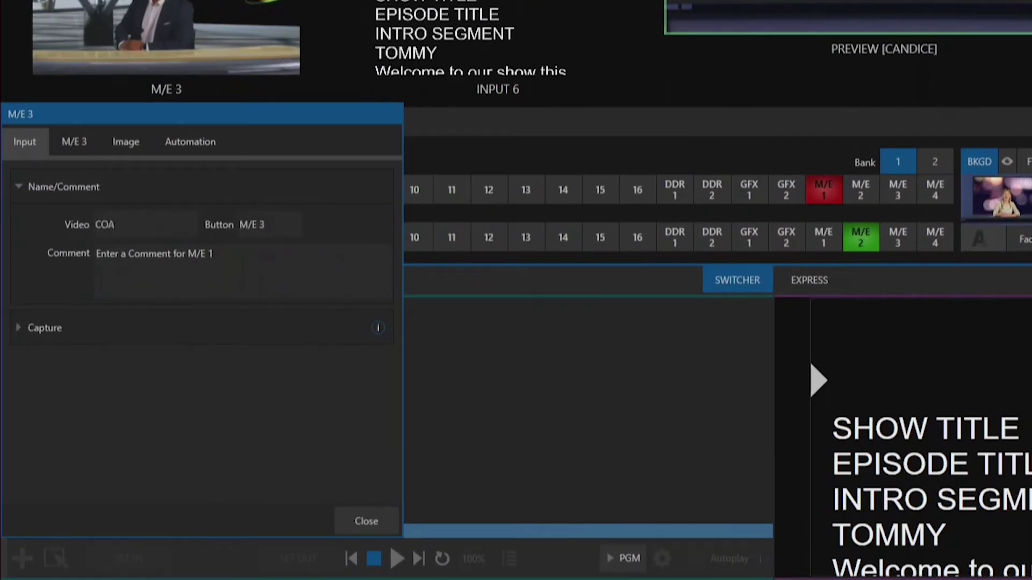
left_click(258, 270)
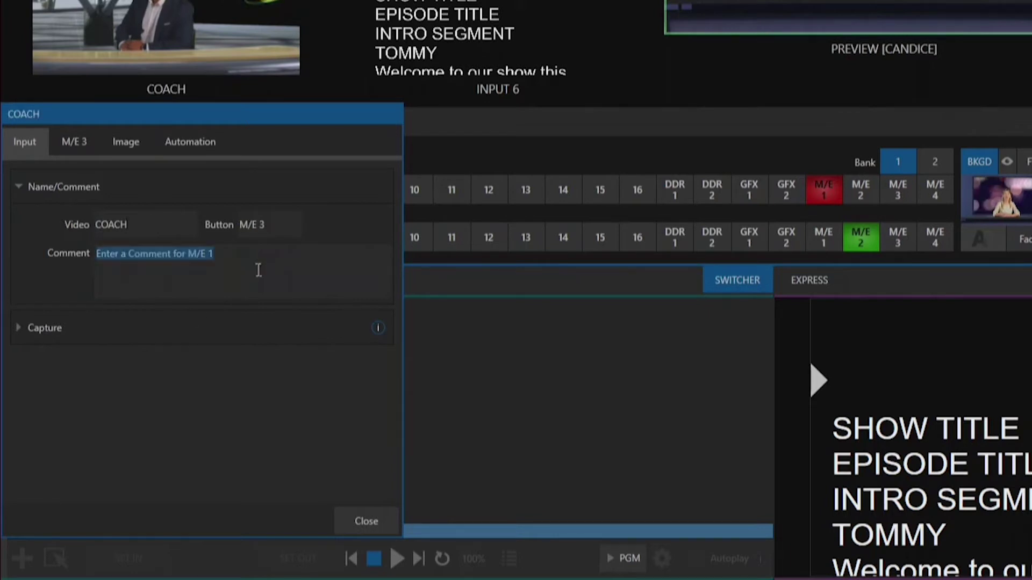
type("AUSTIN TX")
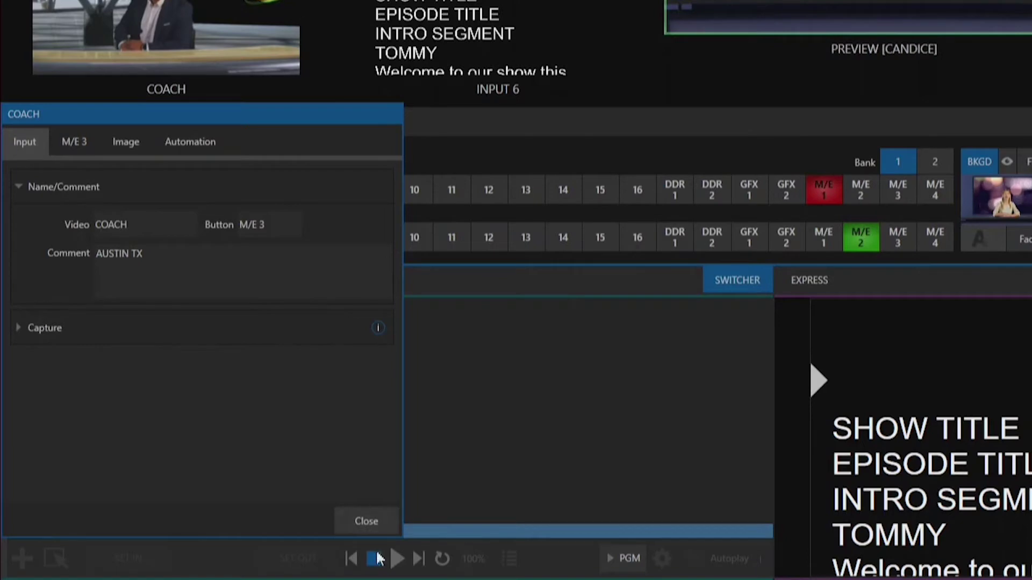
left_click(366, 522)
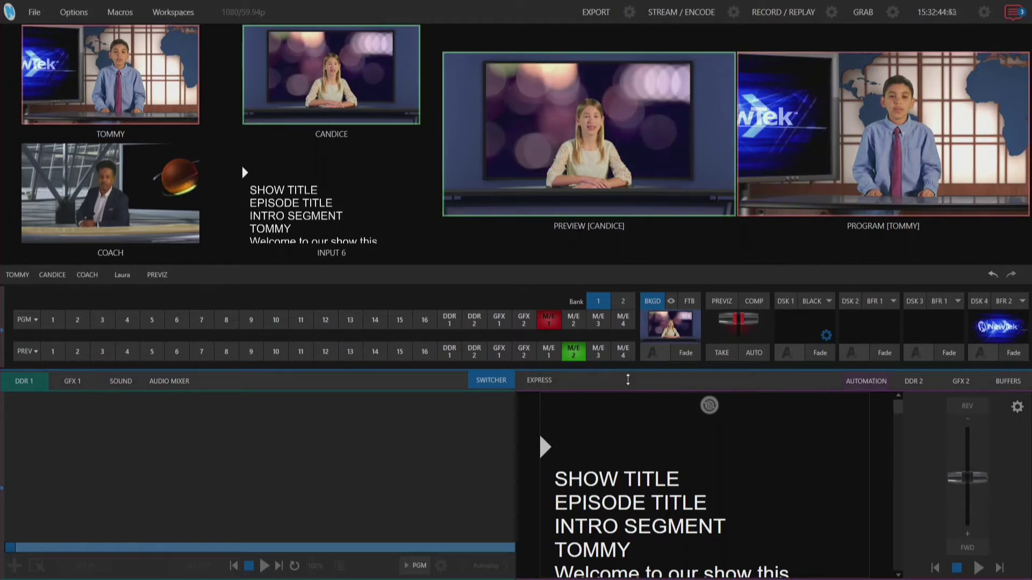
Load the Concentric Broadcast lower third into Buffer 1 and fade it on air via DSK 2.
left_click(1008, 381)
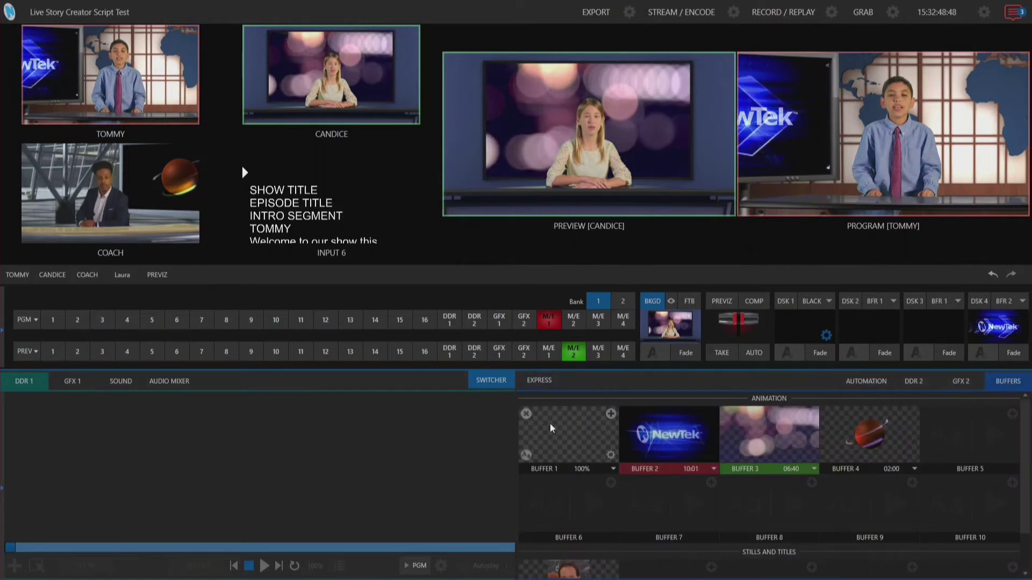
left_click(526, 414)
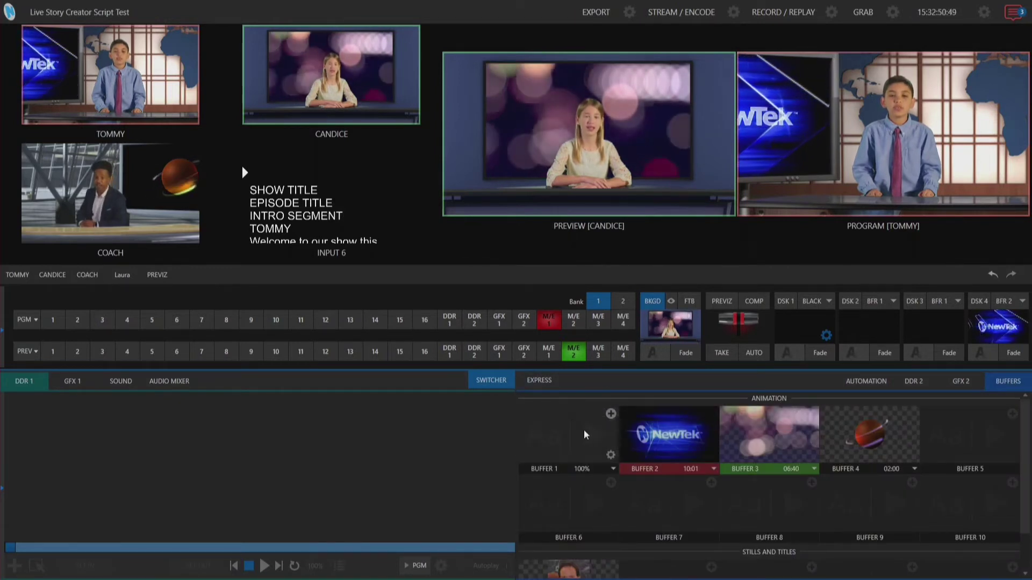
left_click(611, 413)
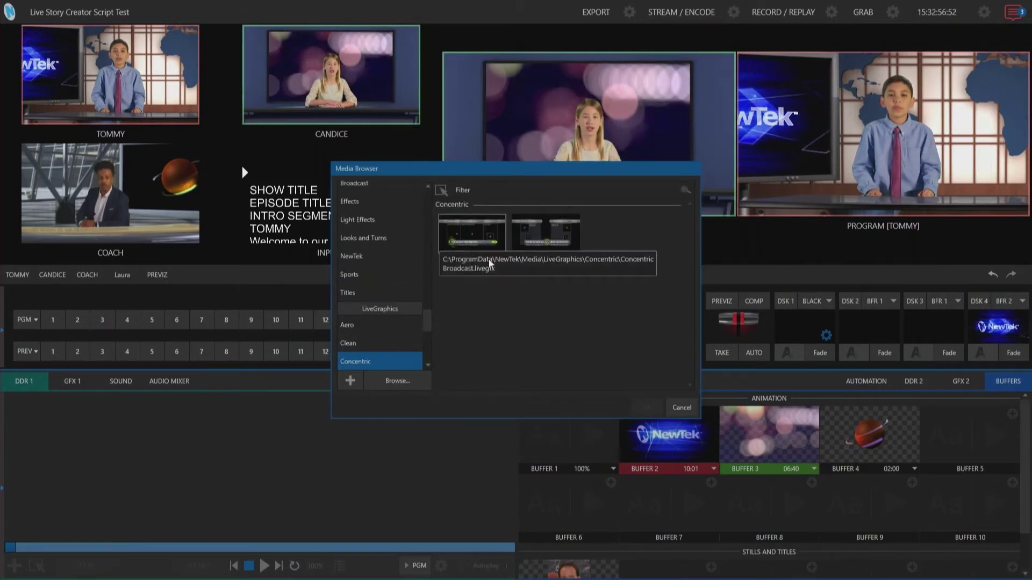
left_click(473, 239)
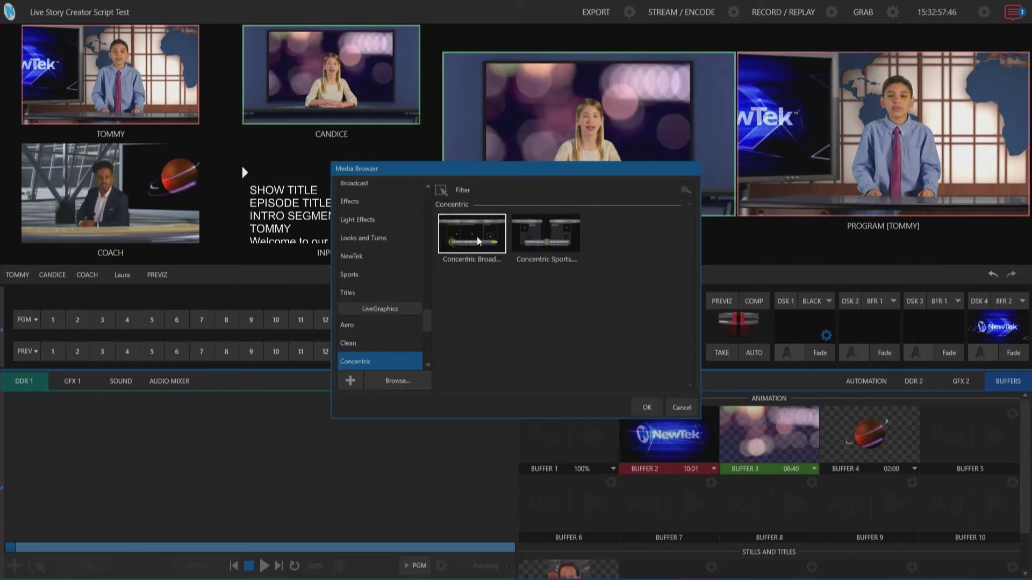
left_click(656, 407)
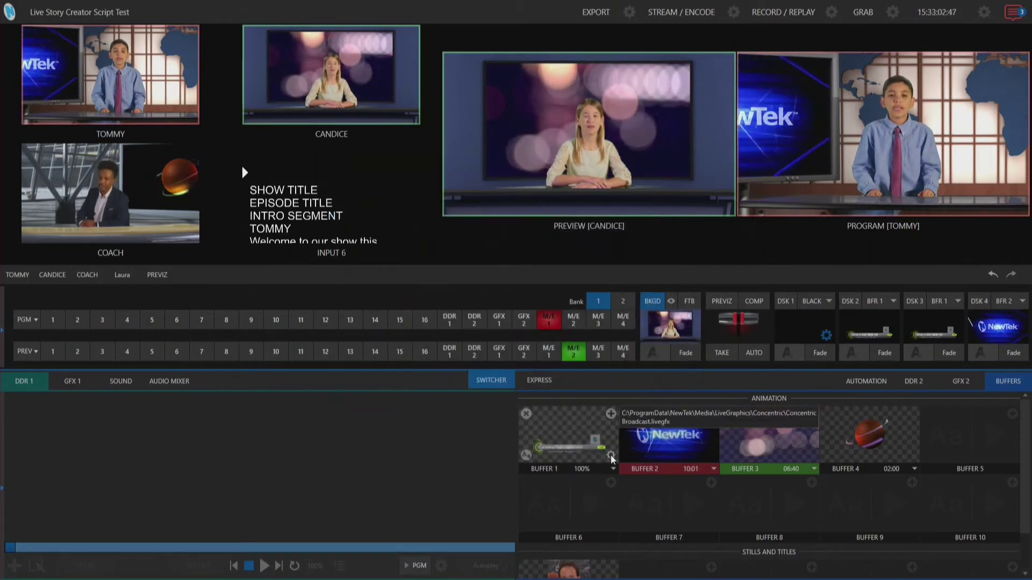
left_click(609, 454)
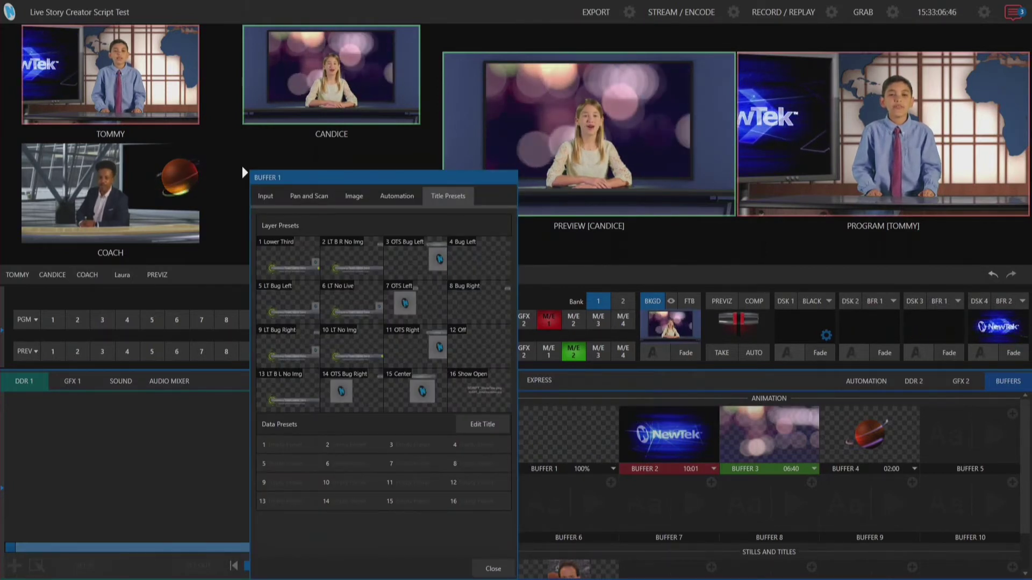
left_click(493, 569)
left_click(892, 354)
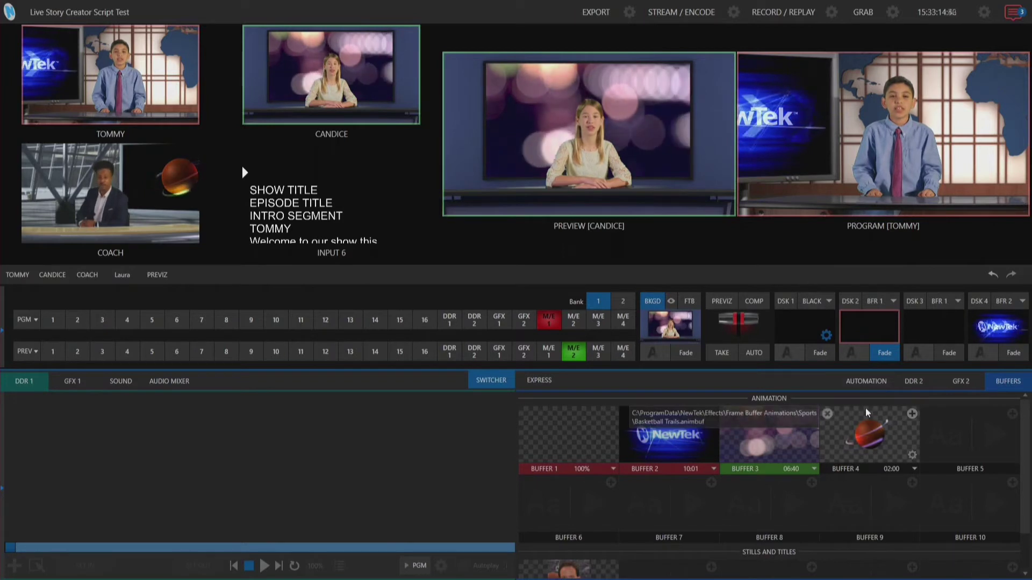
Show the Live Story Creator script prompter in the Automation panel.
left_click(875, 382)
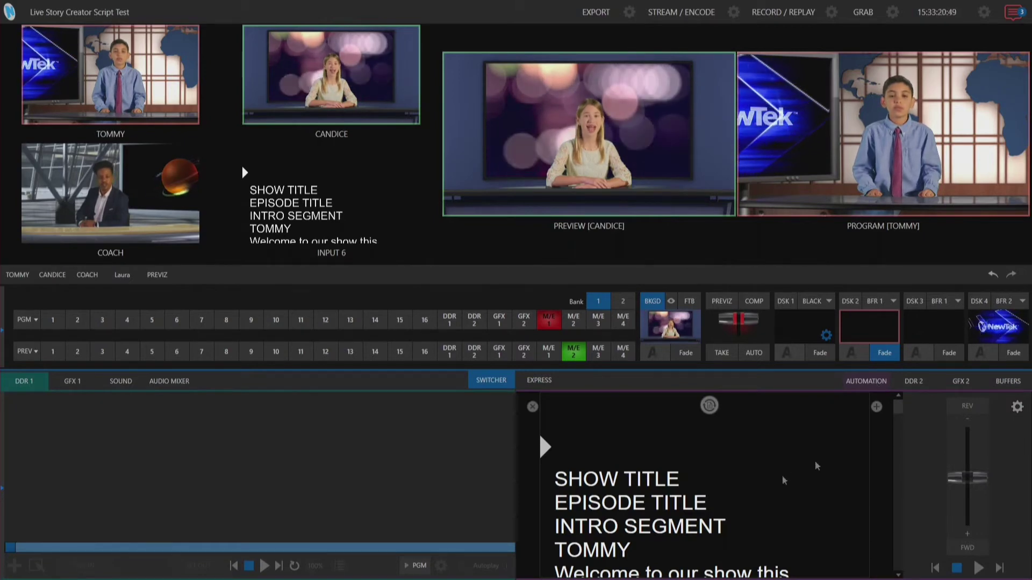
key("Return")
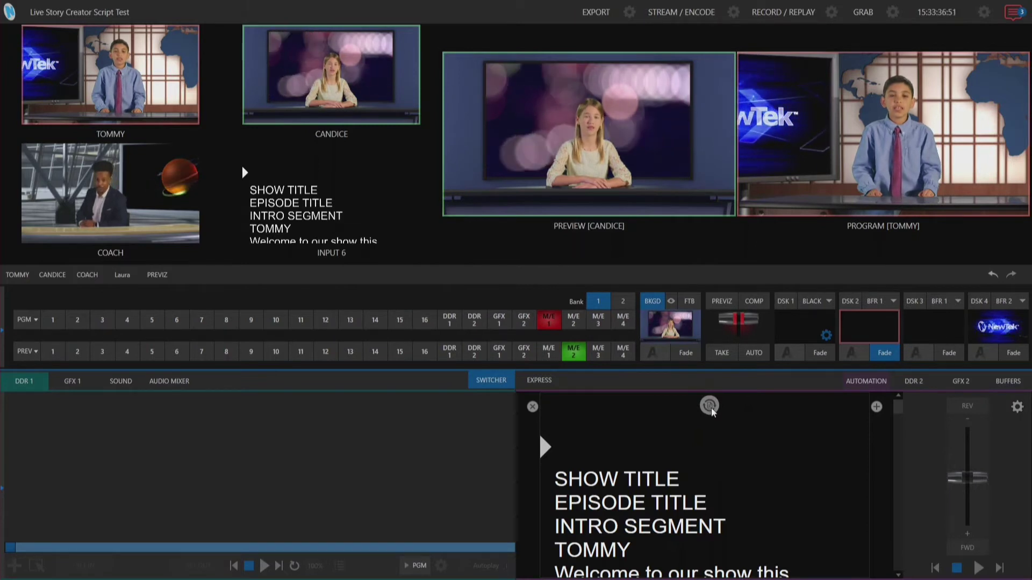
Reload the script so SHOW TITLE and the TOMMY cue appear above Tommy's Welcome line.
left_click(709, 406)
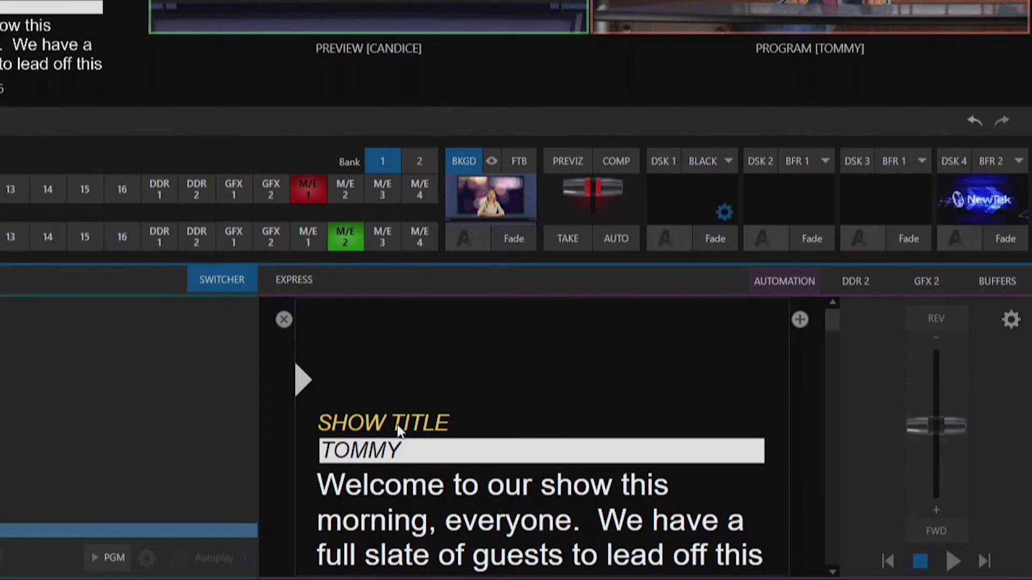
left_click(395, 426)
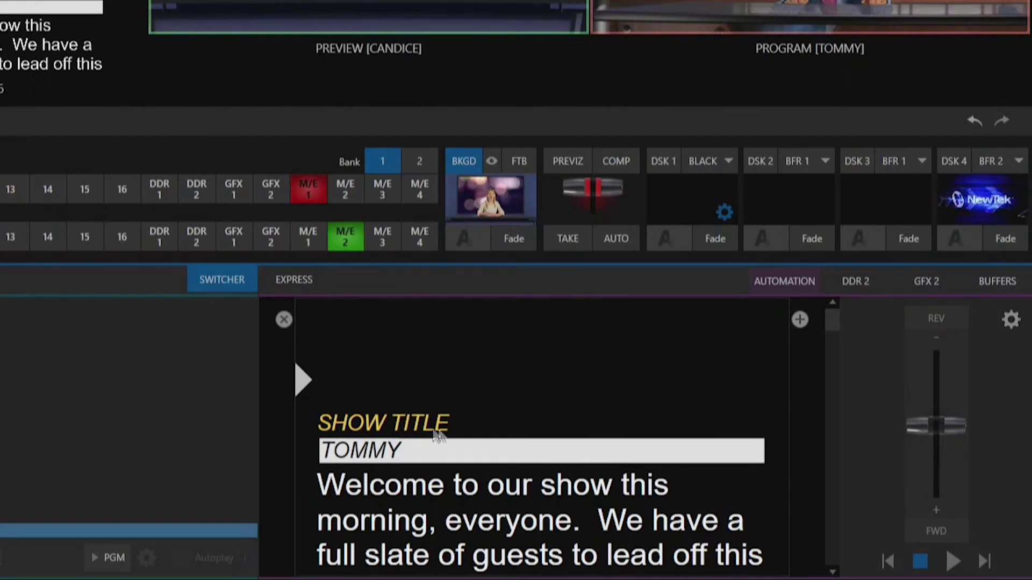
left_click(463, 433)
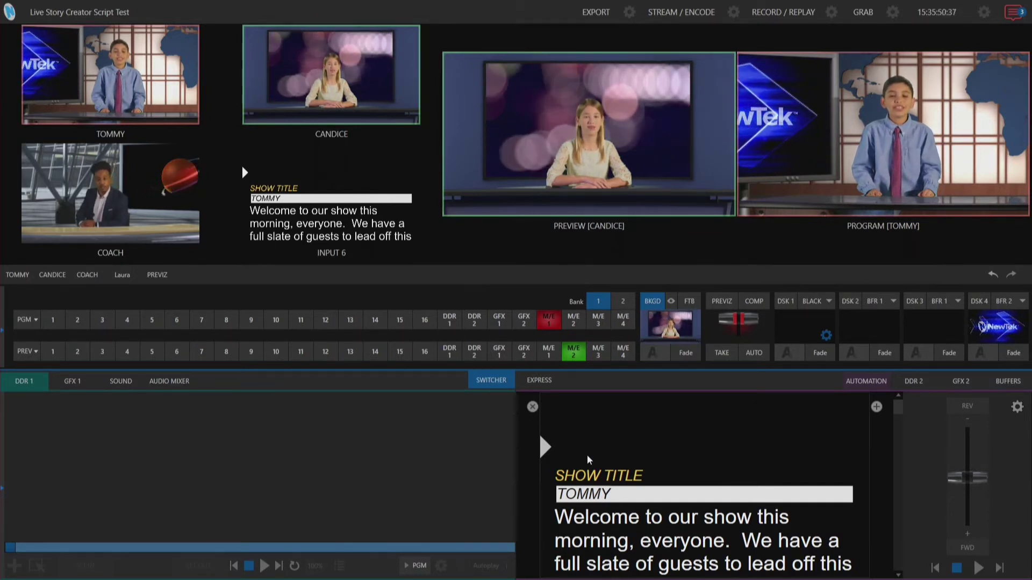
Put empty input 11 on Program, roll the script to the TOMMY cue, then stop.
left_click(301, 321)
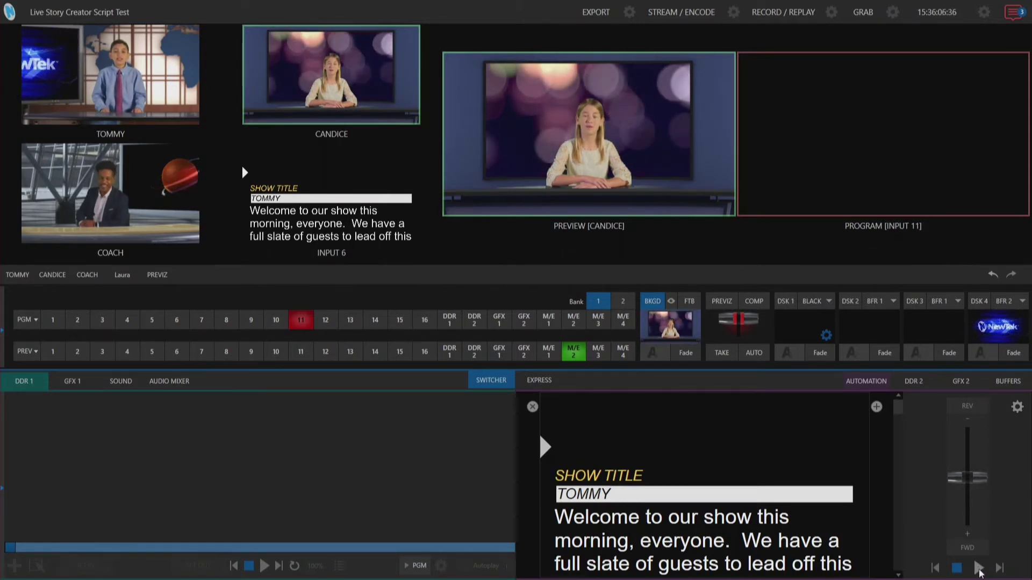
left_click(979, 569)
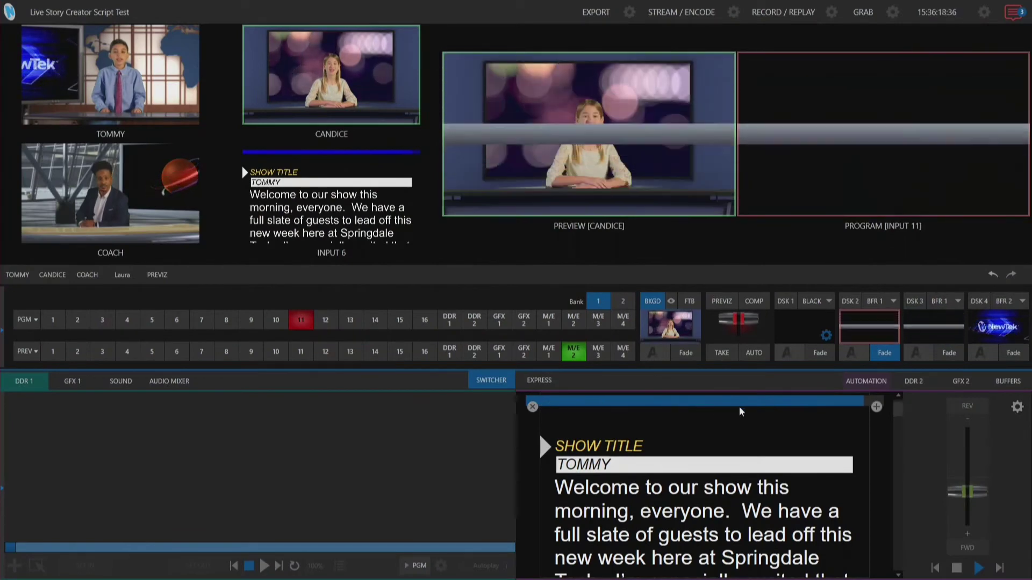
scroll(860, 402, "down", 1)
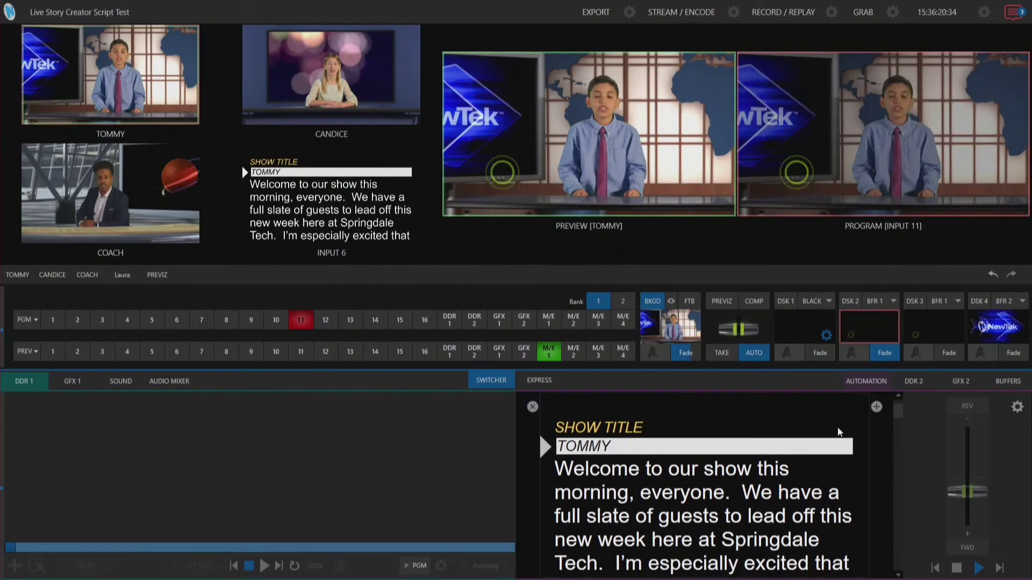
left_click(957, 568)
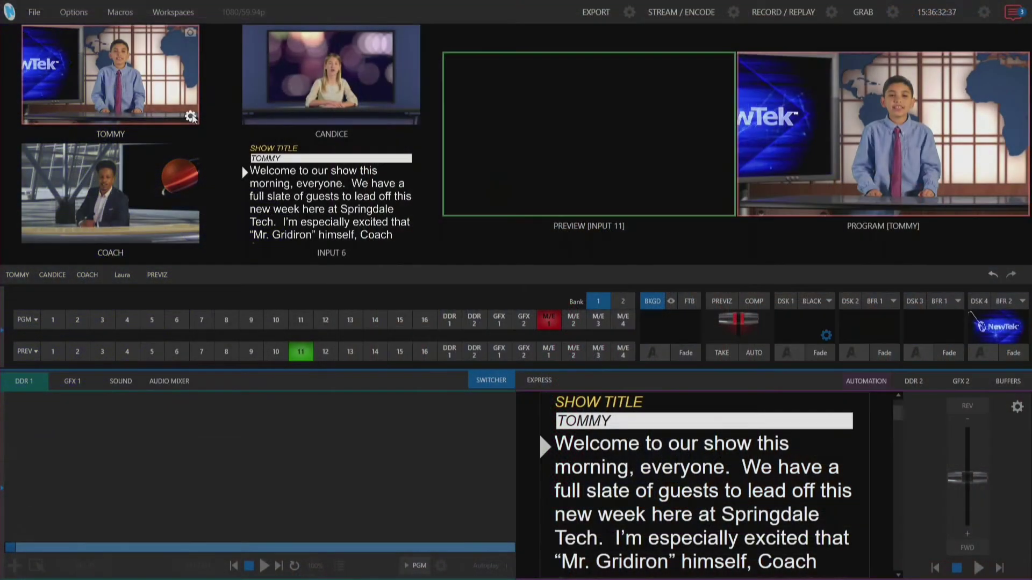
Replace the TOMMY input's placeholder comment with HOUSTON TX.
left_click(191, 116)
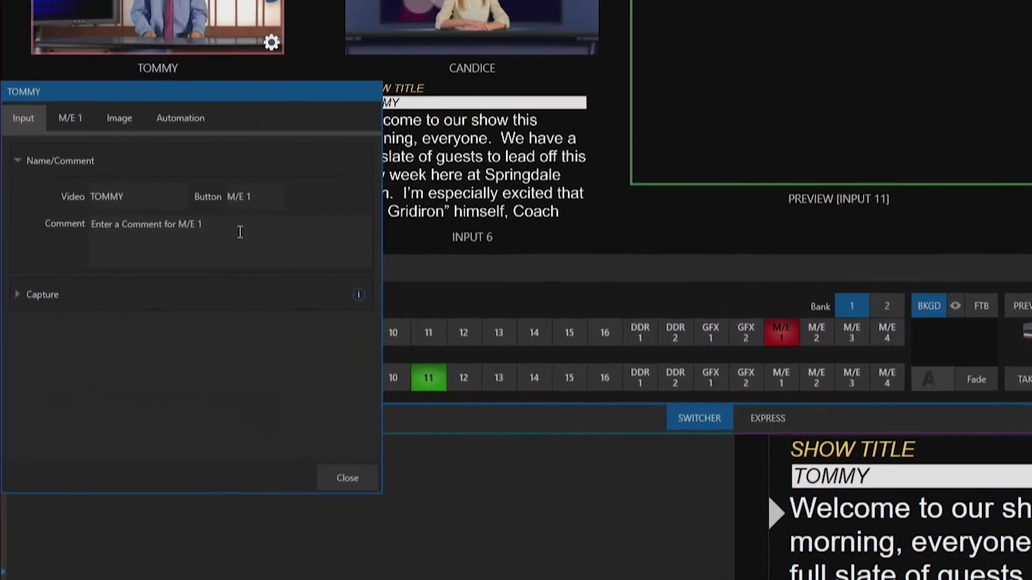
left_click(240, 233)
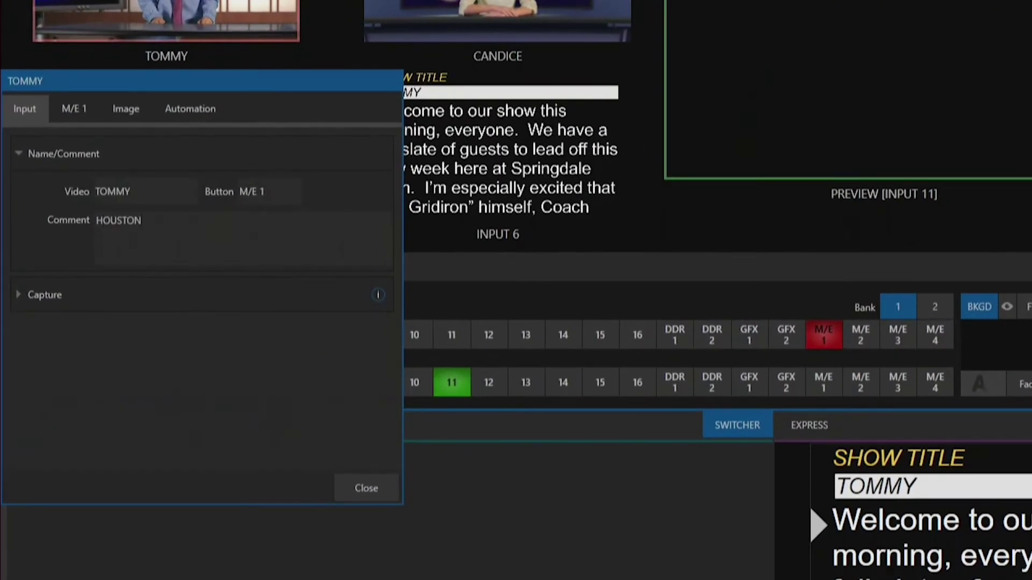
left_click(385, 495)
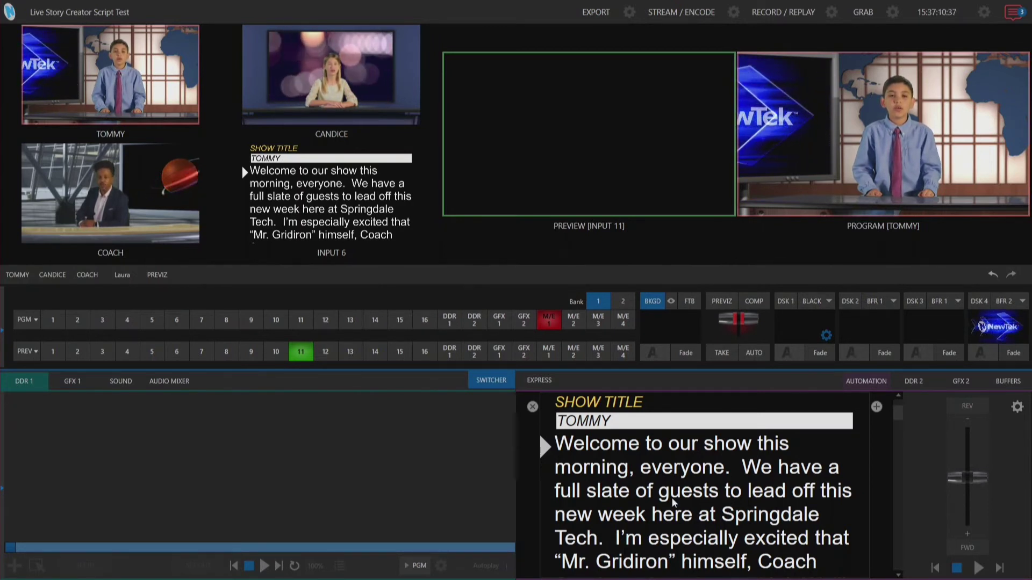
Play the script through Candice's lines, pause, then resume to Tommy's welcome of Coach.
left_click(979, 570)
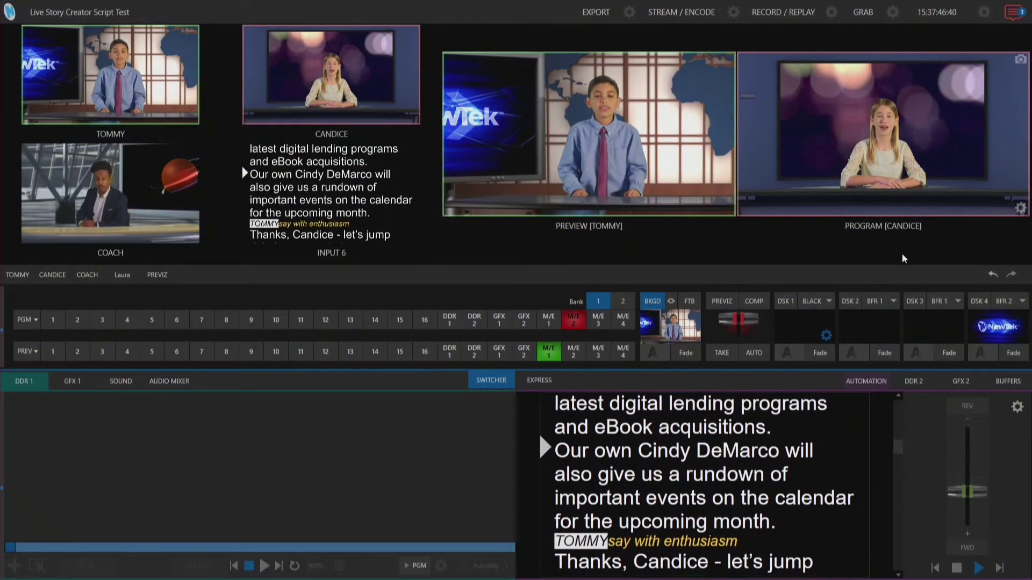
left_click(957, 568)
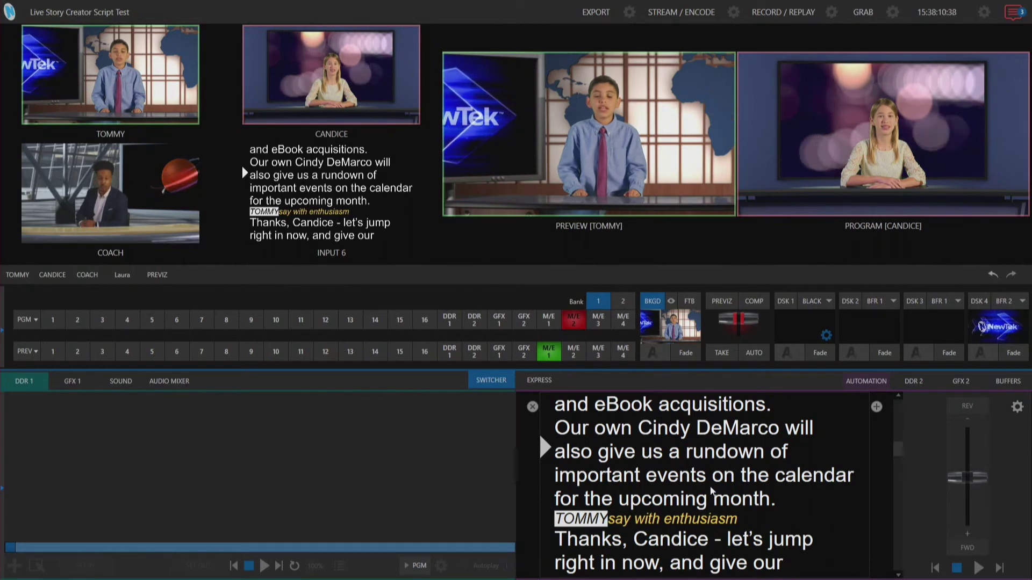
left_click(977, 568)
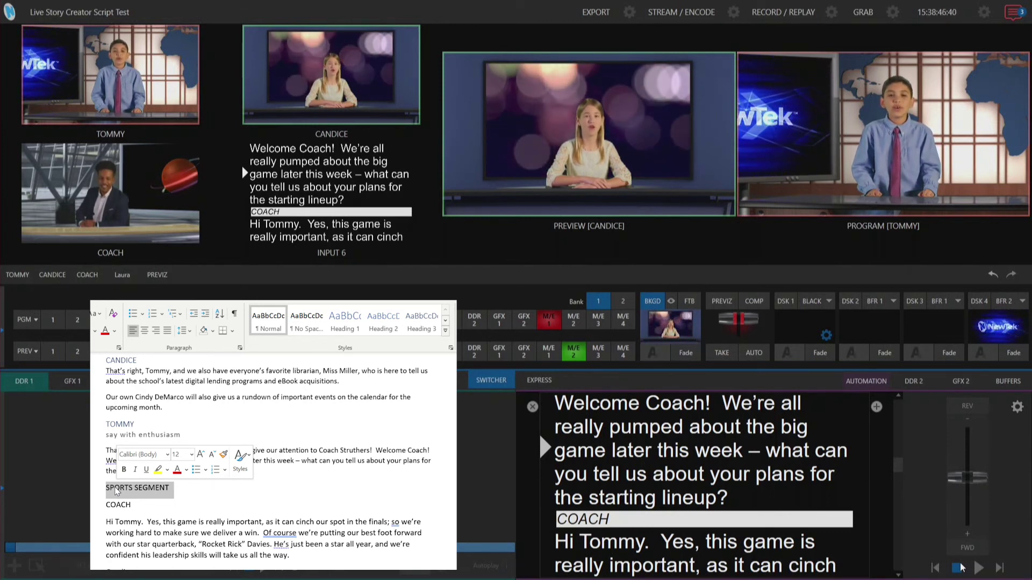
Hide the Word script document with Alt+Tab.
key("alt+Tab")
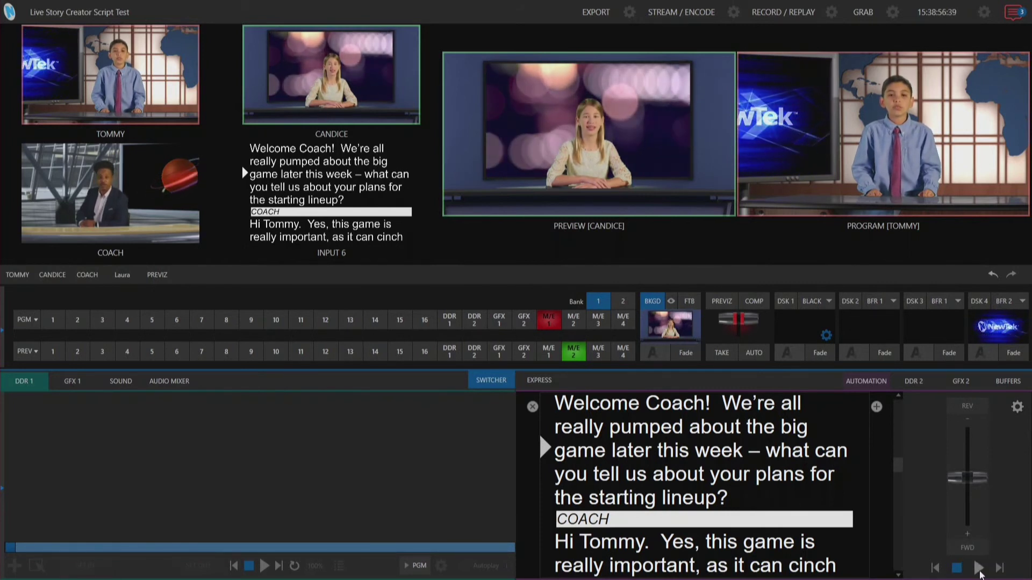
Play the script, stop it briefly, then resume scrolling toward Tommy's sponsor thank-you line.
left_click(978, 569)
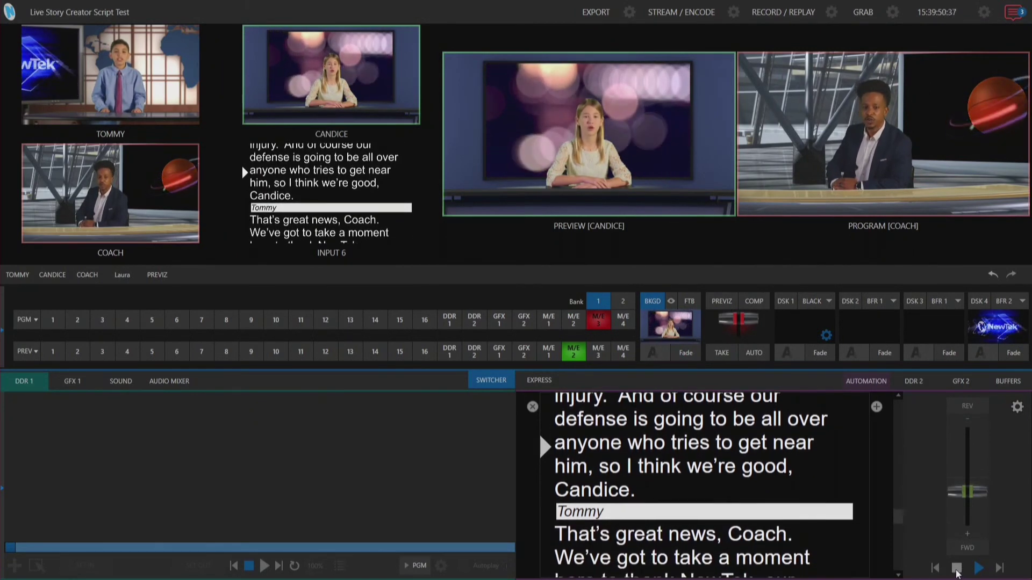
left_click(956, 570)
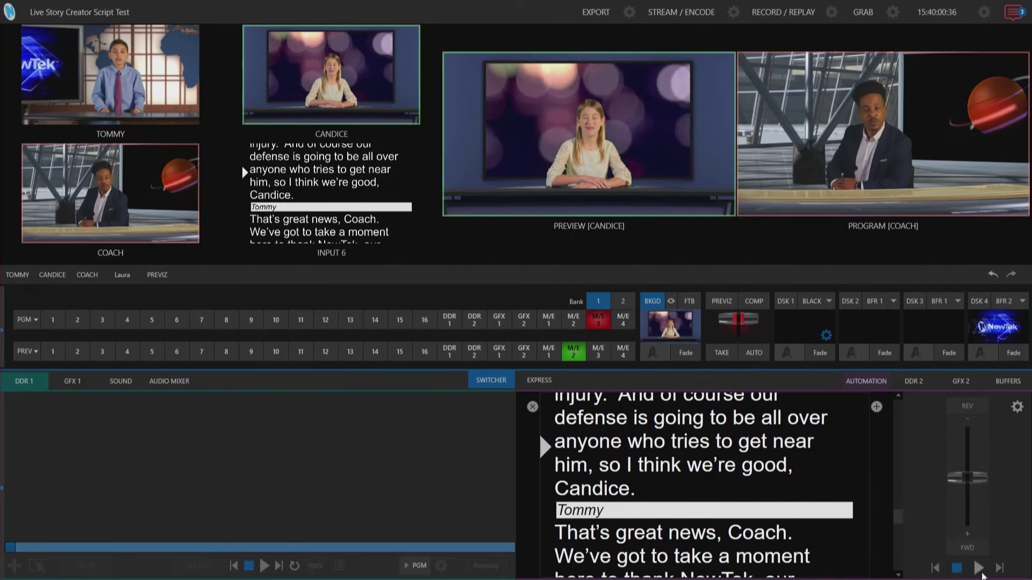
left_click(979, 569)
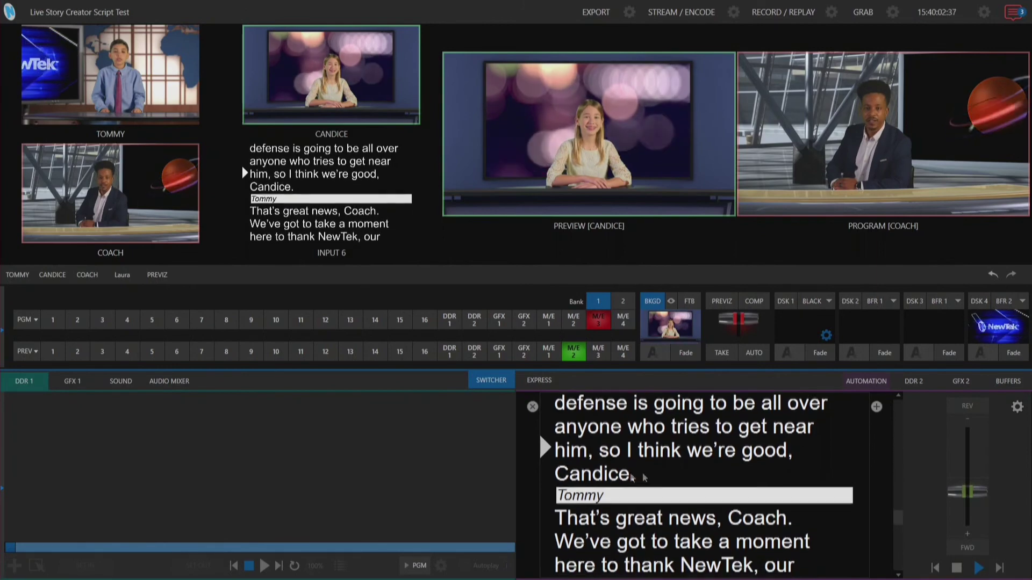